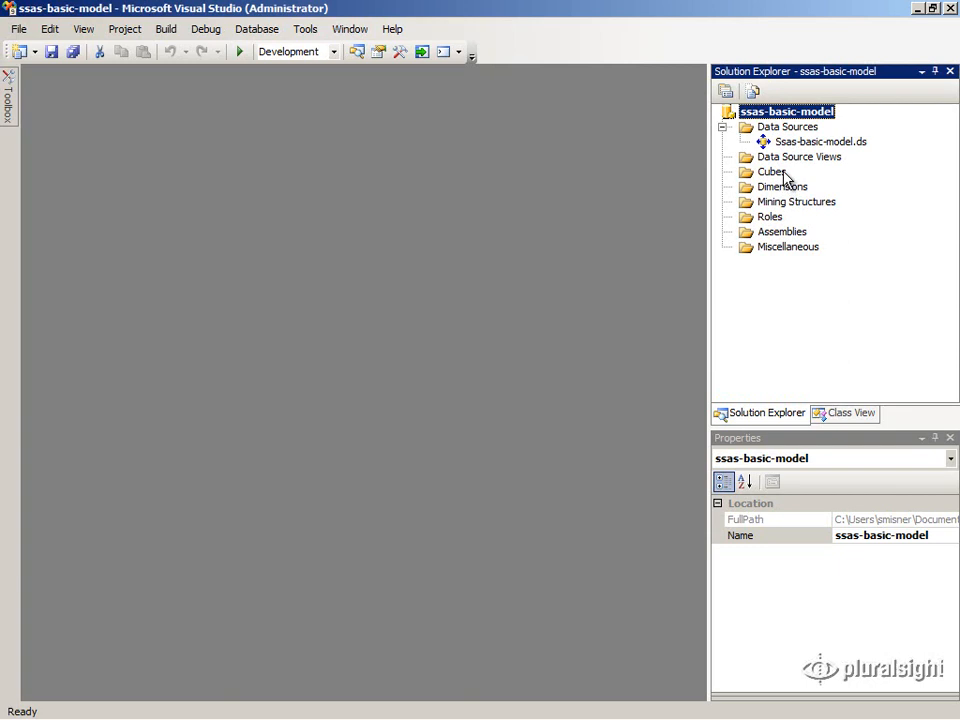
Launch New Cube from the Cubes folder's context menu and get past the Welcome page
{"action": "left_click", "coordinate": [786, 178]}
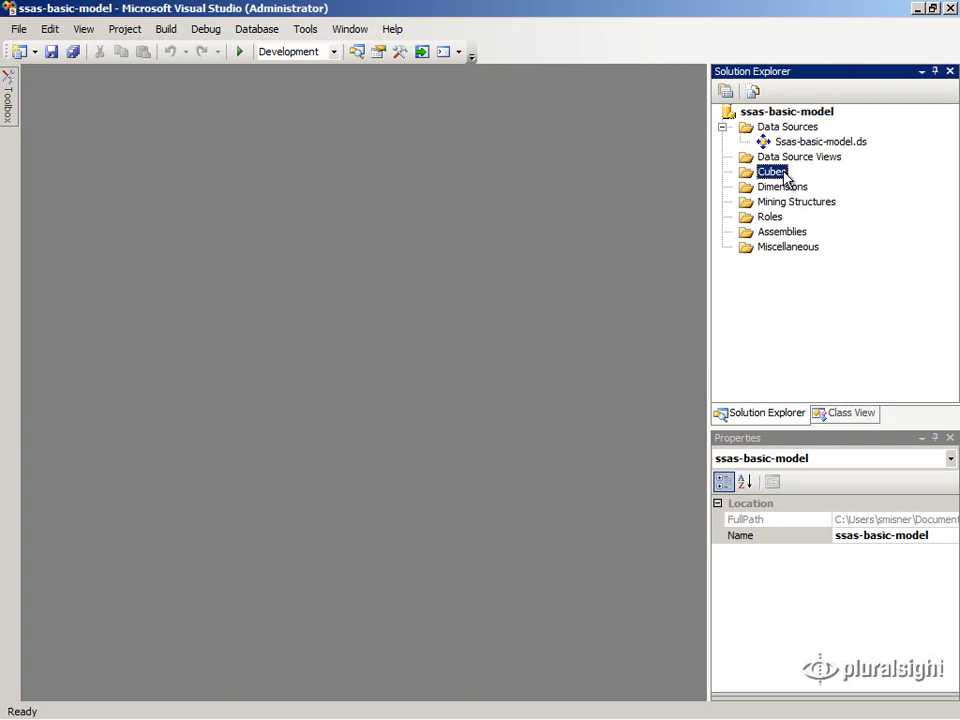
{"action": "right_click", "coordinate": [786, 177]}
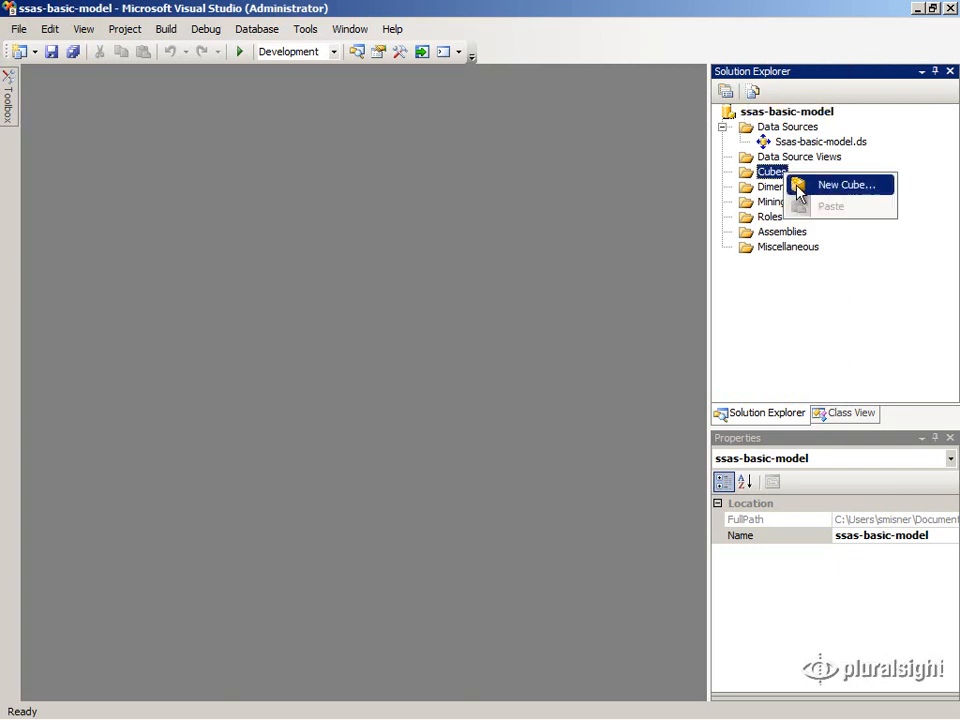
{"action": "left_click", "coordinate": [798, 188]}
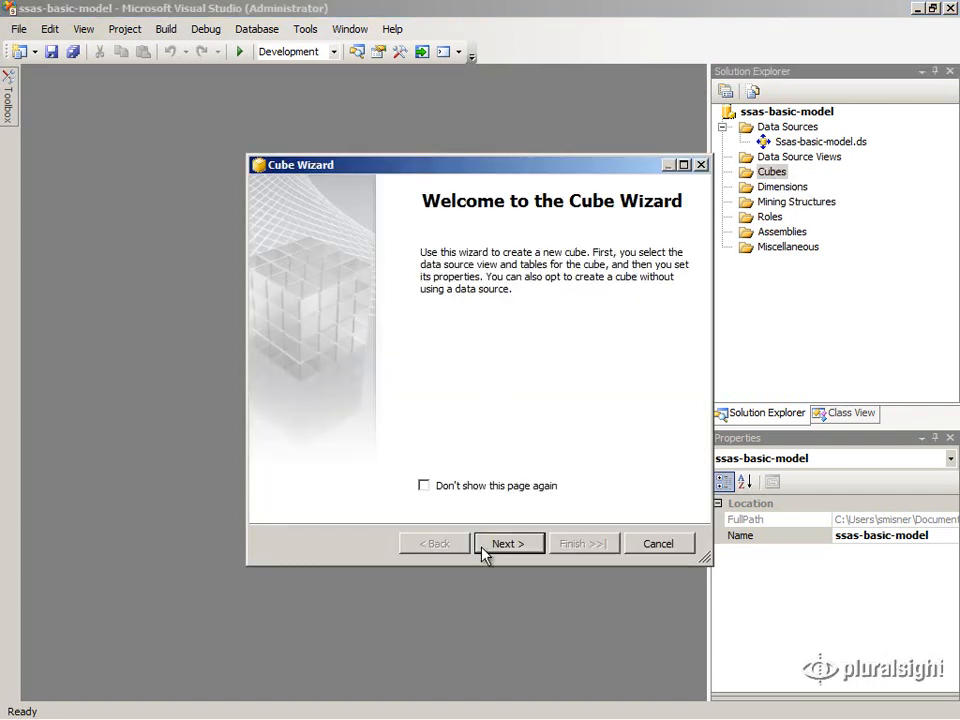
{"action": "left_click", "coordinate": [507, 543]}
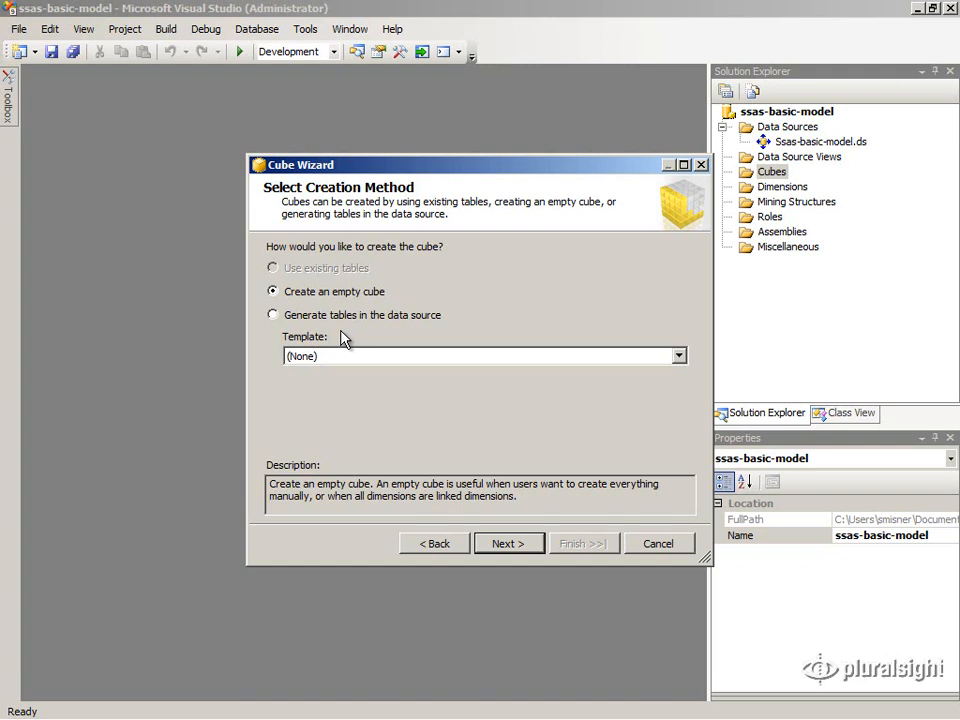
Choose 'Generate tables in the data source' with template (None) and advance to Define New Measures
{"action": "left_click", "coordinate": [273, 318]}
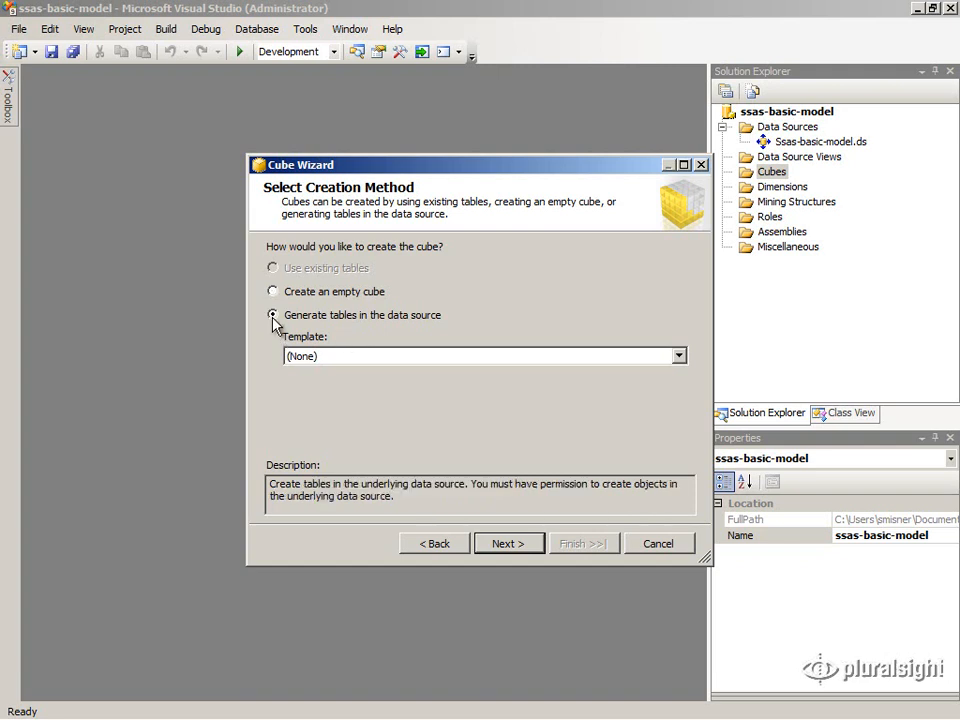
{"action": "left_click", "coordinate": [331, 358]}
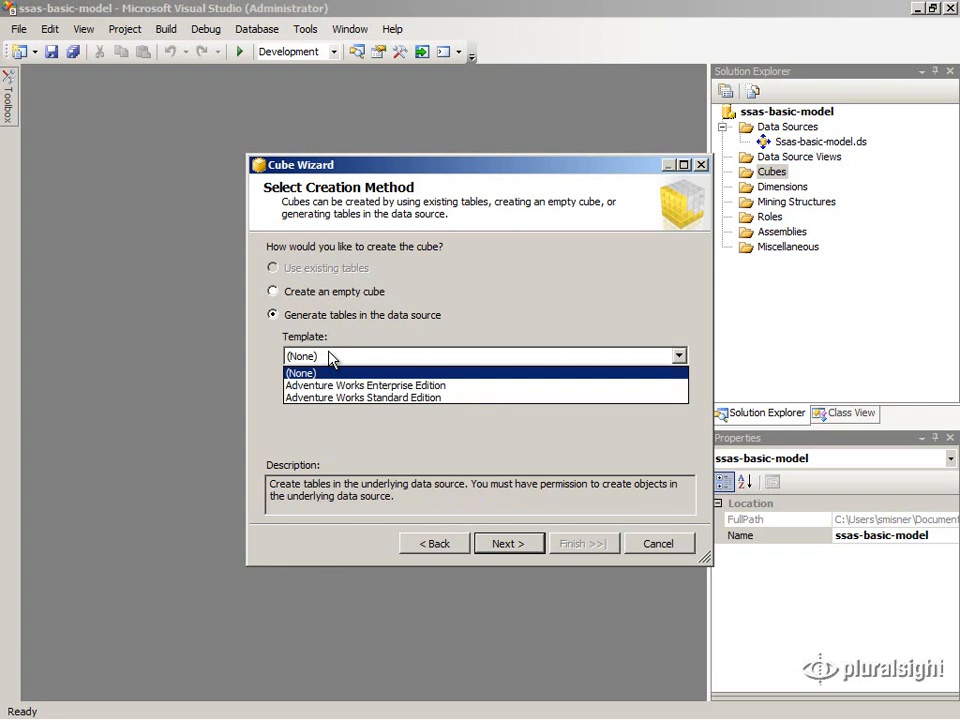
{"action": "left_click", "coordinate": [331, 358]}
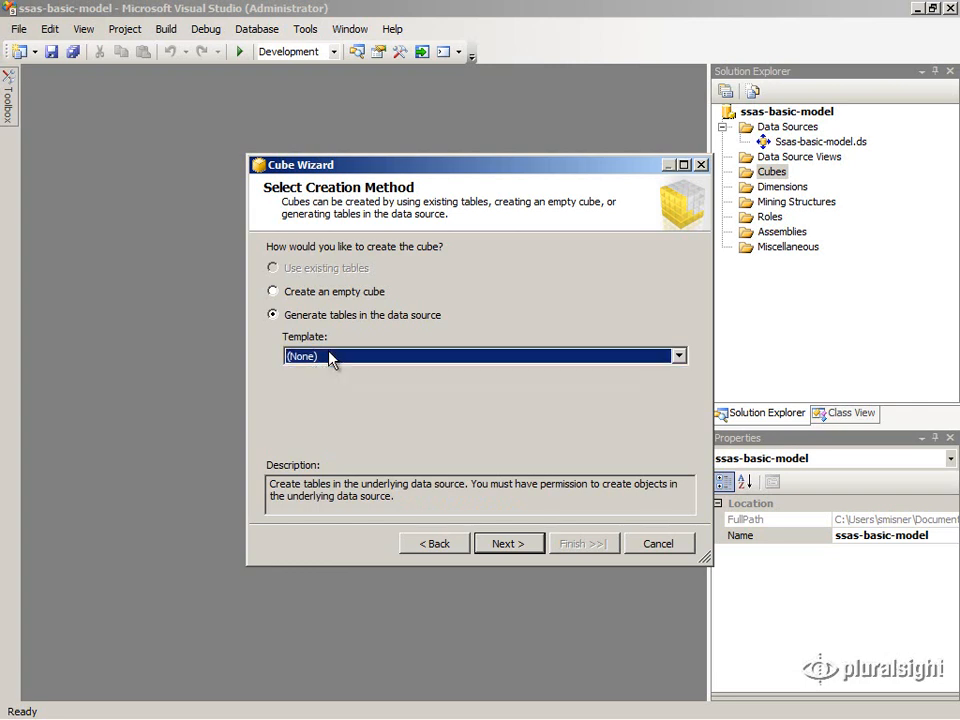
{"action": "left_click", "coordinate": [494, 551]}
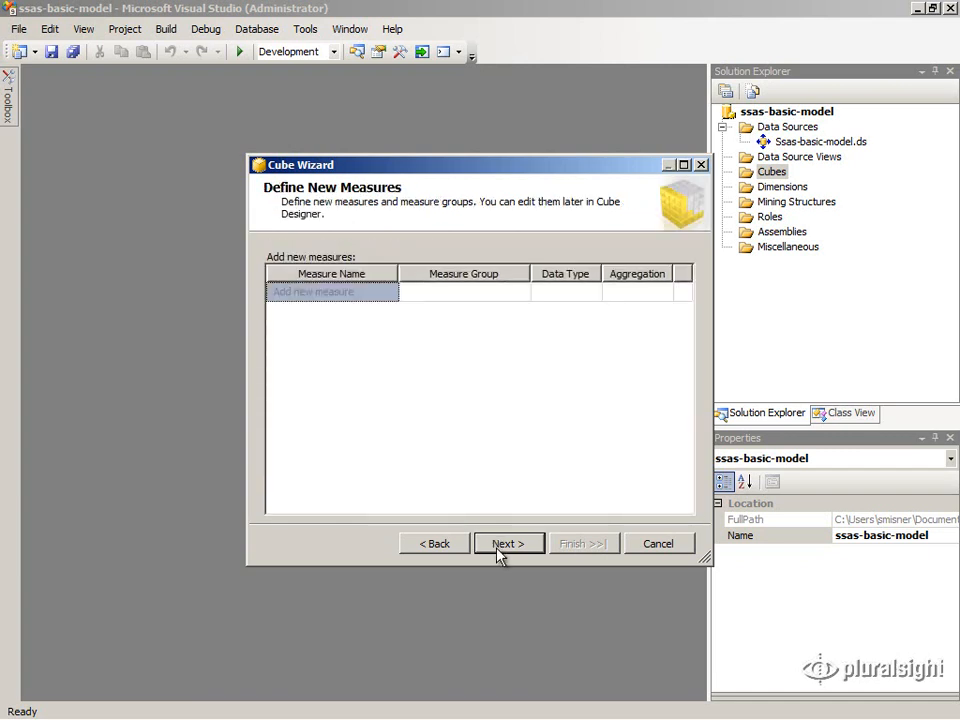
Add a SalesAmount measure in a measure group named ResellerSales
{"action": "left_click", "coordinate": [310, 293]}
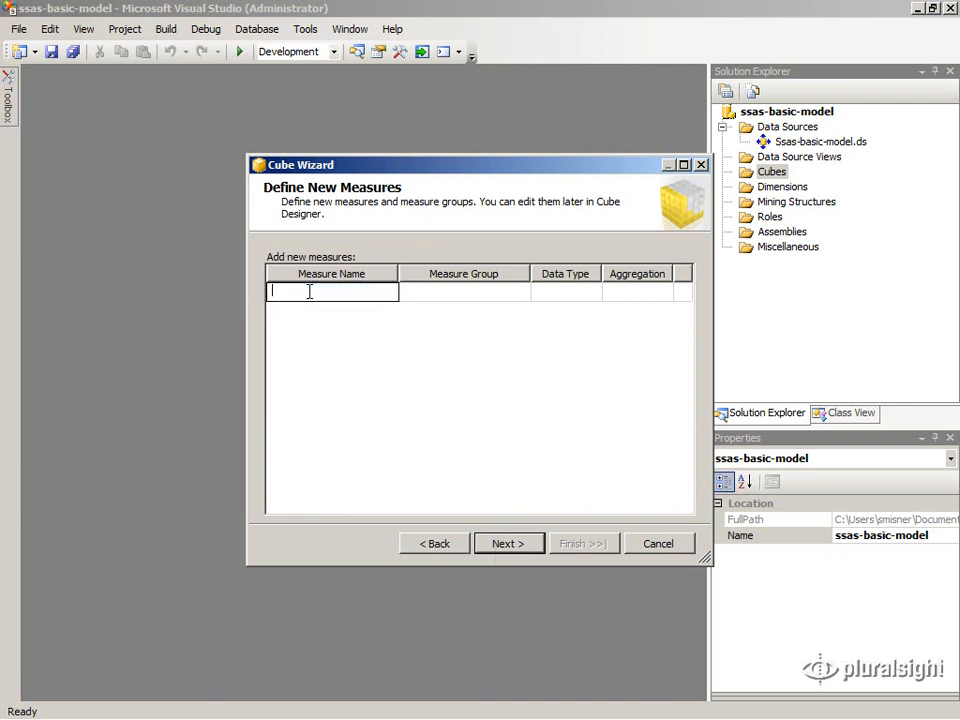
{"action": "type", "text": "SalesAmount"}
{"action": "left_click", "coordinate": [458, 292]}
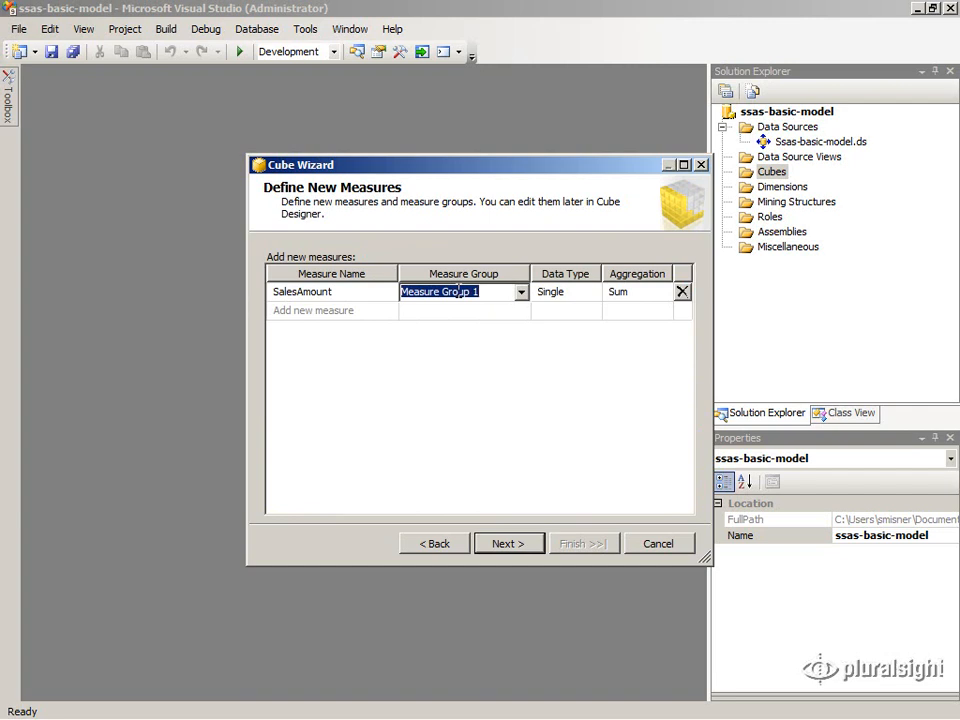
{"action": "type", "text": "Resel"}
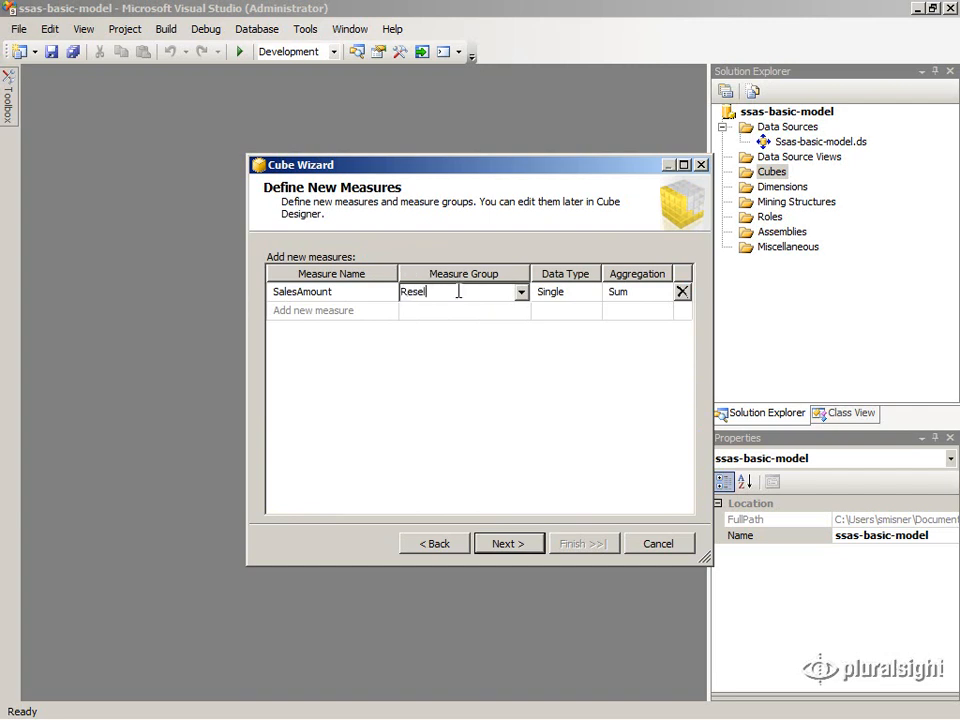
{"action": "type", "text": "lerSales"}
Give SalesAmount the Currency data type with Sum aggregation
{"action": "left_click", "coordinate": [599, 294]}
{"action": "left_click", "coordinate": [592, 292]}
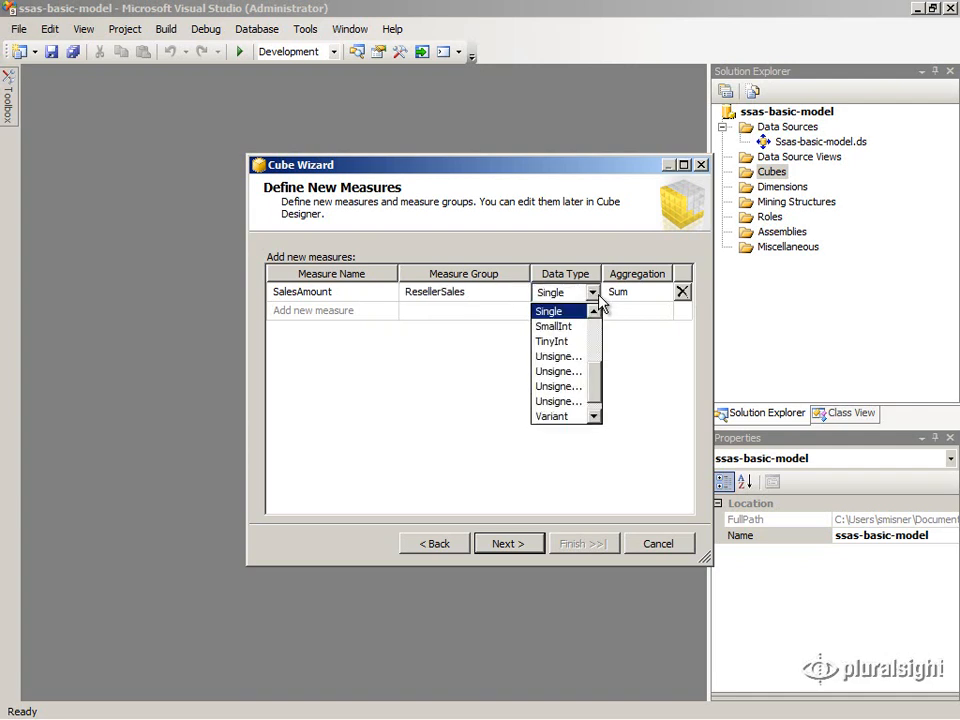
{"action": "left_click_drag", "start_coordinate": [599, 386], "coordinate": [597, 347]}
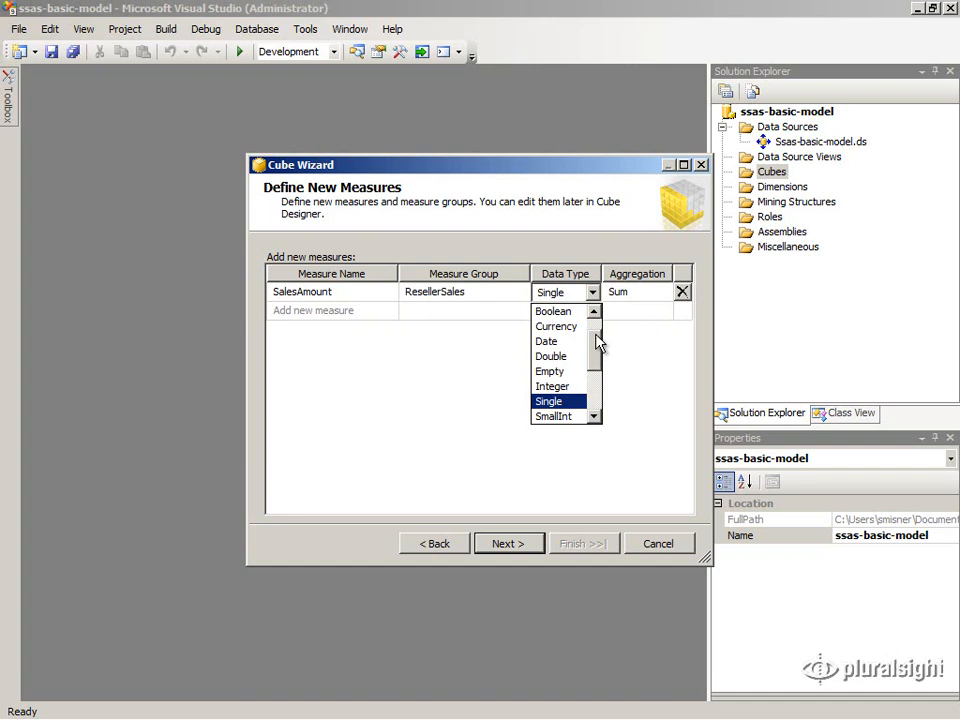
{"action": "left_click", "coordinate": [566, 327]}
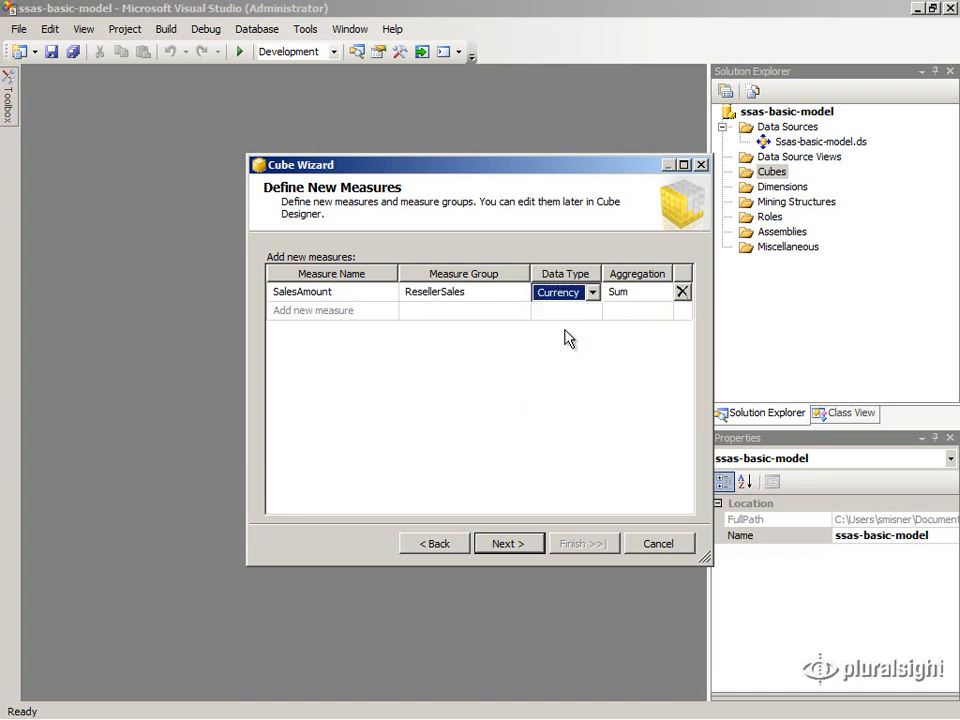
{"action": "left_click", "coordinate": [668, 293]}
{"action": "left_click", "coordinate": [665, 293]}
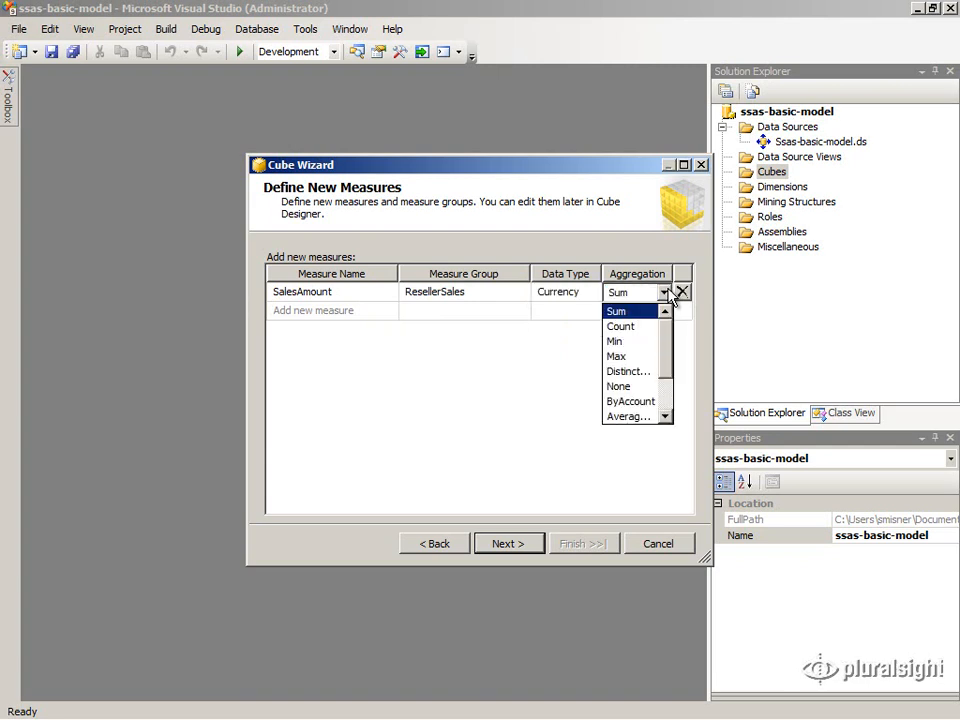
{"action": "left_click", "coordinate": [669, 293]}
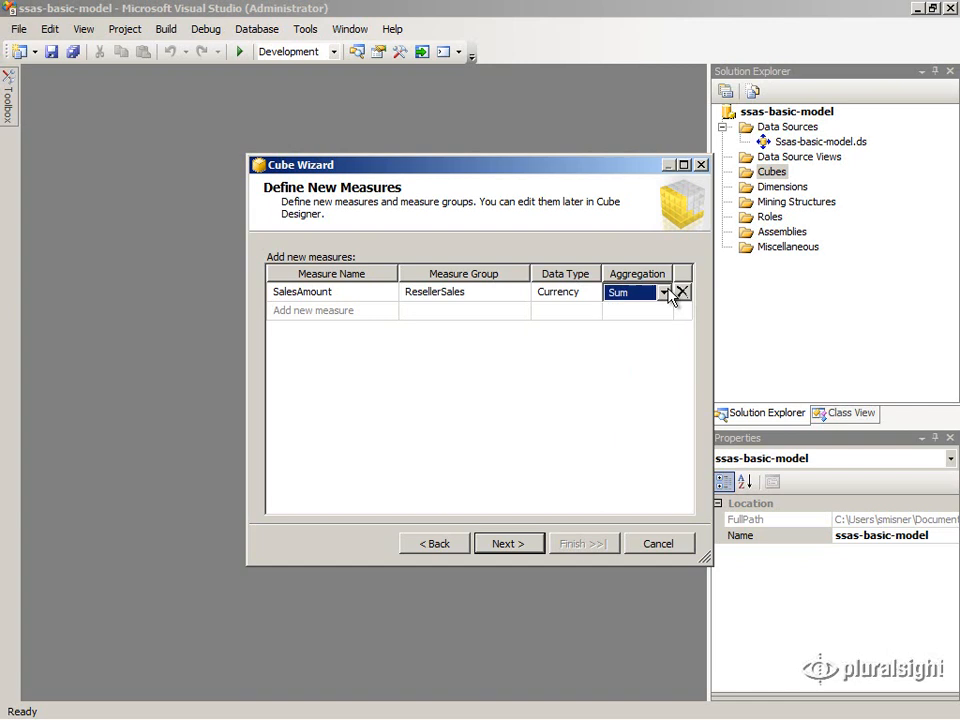
{"action": "left_click", "coordinate": [293, 318]}
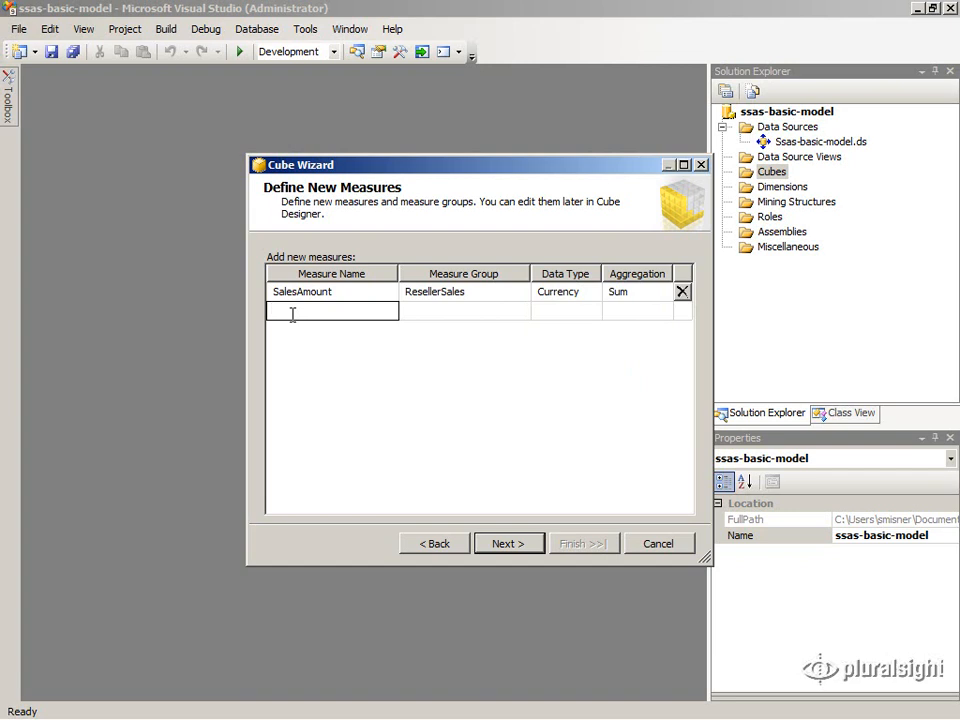
Add an OrderQuantity measure to the ResellerSales group
{"action": "type", "text": "OrderQuantity"}
{"action": "left_click", "coordinate": [490, 311]}
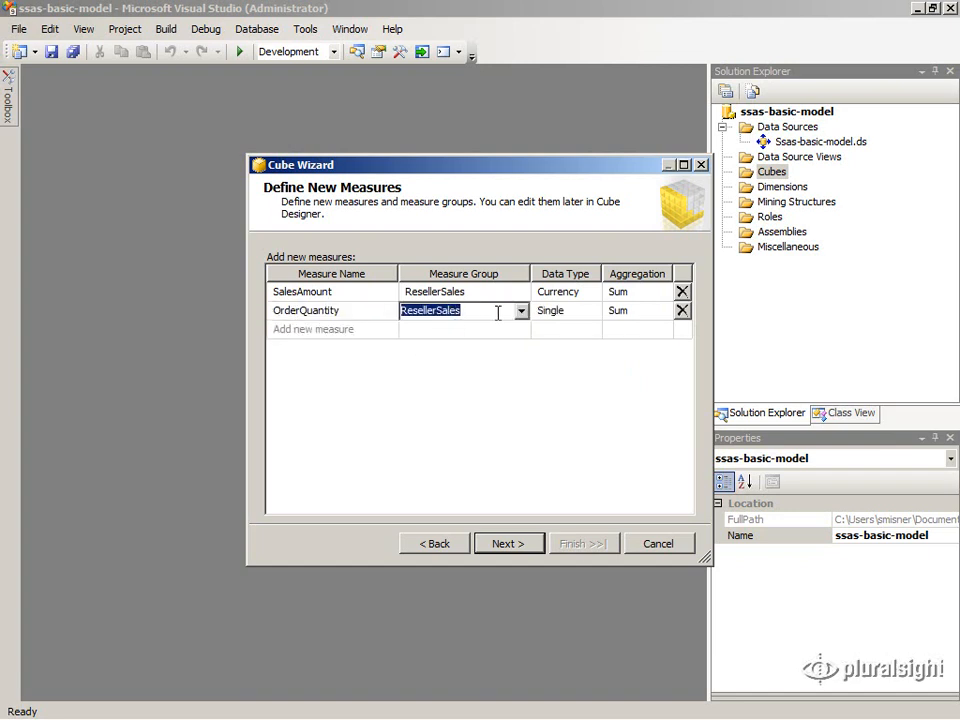
{"action": "left_click", "coordinate": [593, 312]}
{"action": "left_click", "coordinate": [593, 312]}
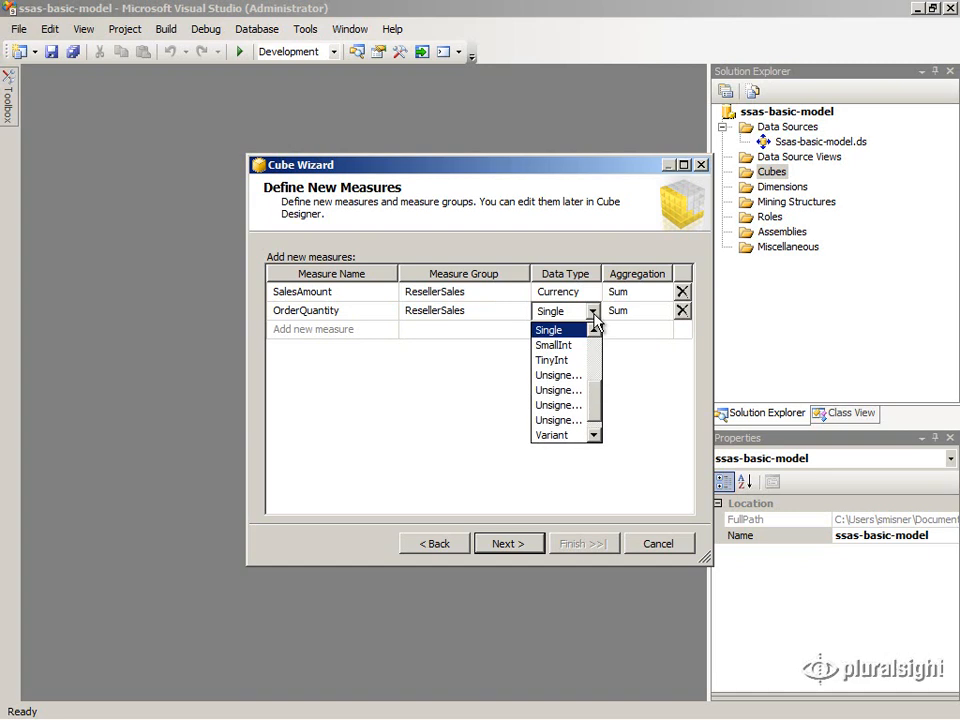
{"action": "left_click", "coordinate": [690, 167]}
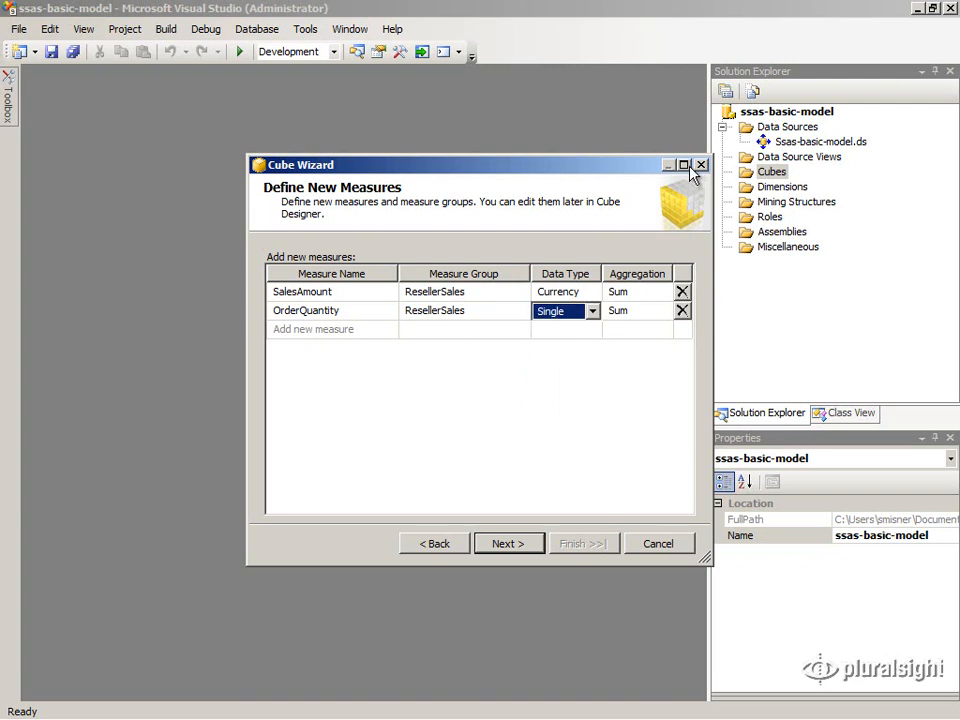
Change OrderQuantity's data type from Single to Integer, keeping Sum aggregation
{"action": "left_click", "coordinate": [688, 172]}
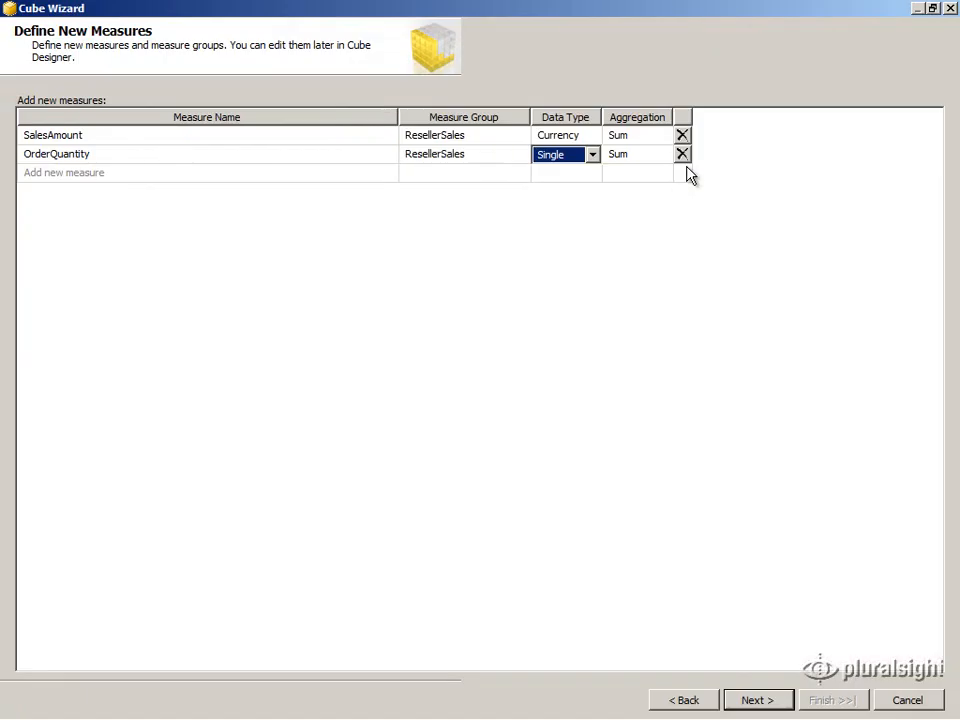
{"action": "left_click_drag", "start_coordinate": [781, 117], "coordinate": [622, 118]}
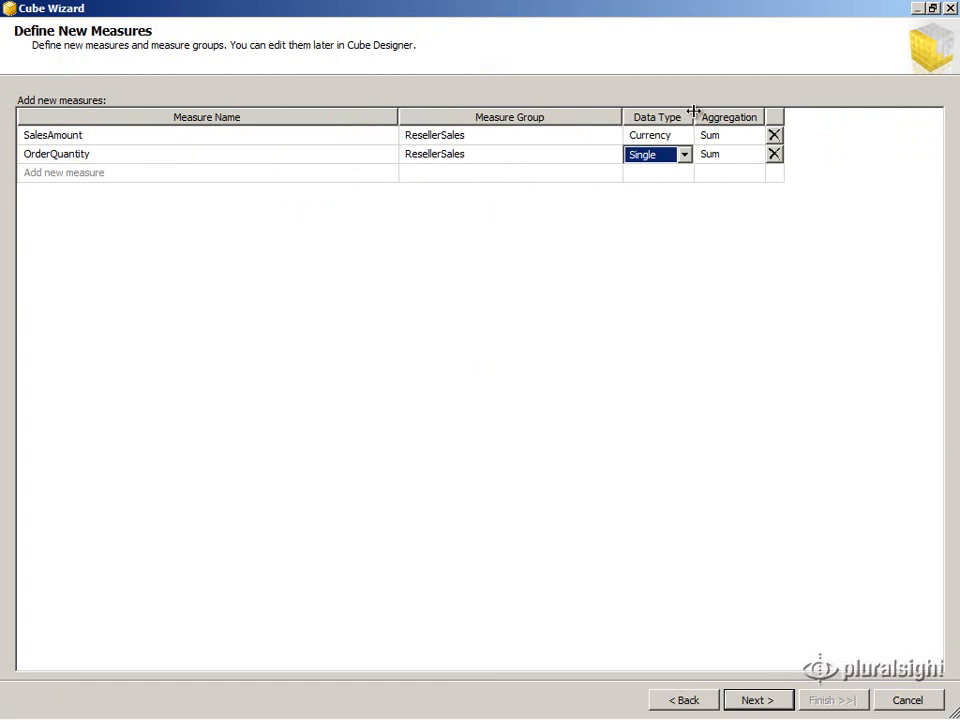
{"action": "left_click_drag", "start_coordinate": [692, 117], "coordinate": [818, 90]}
{"action": "left_click", "coordinate": [810, 155]}
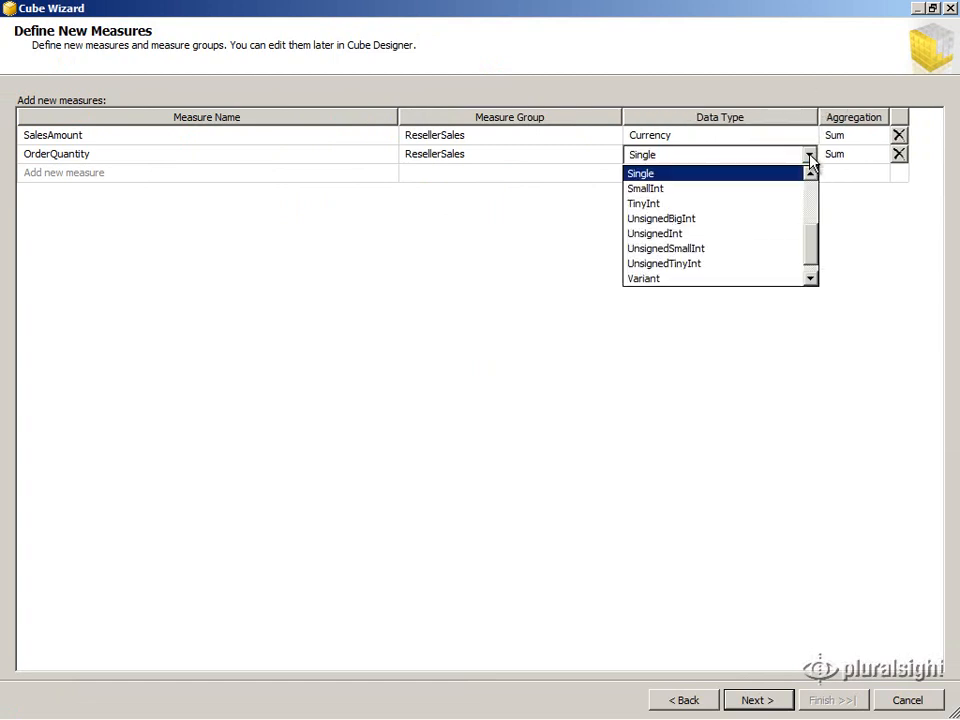
{"action": "left_click_drag", "start_coordinate": [812, 252], "coordinate": [815, 196]}
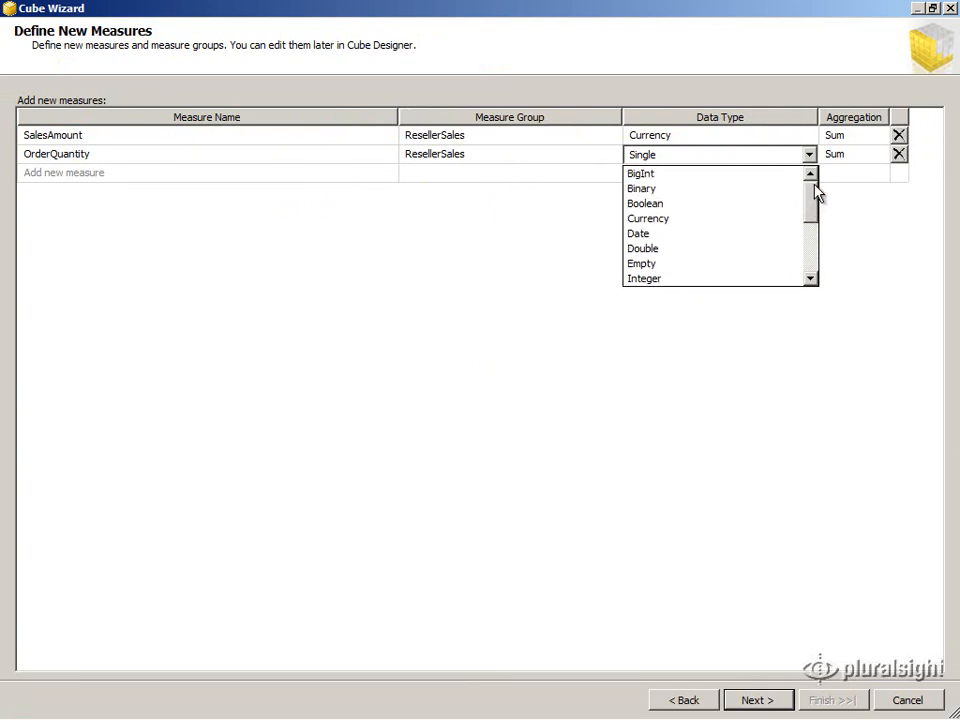
{"action": "left_click", "coordinate": [683, 280]}
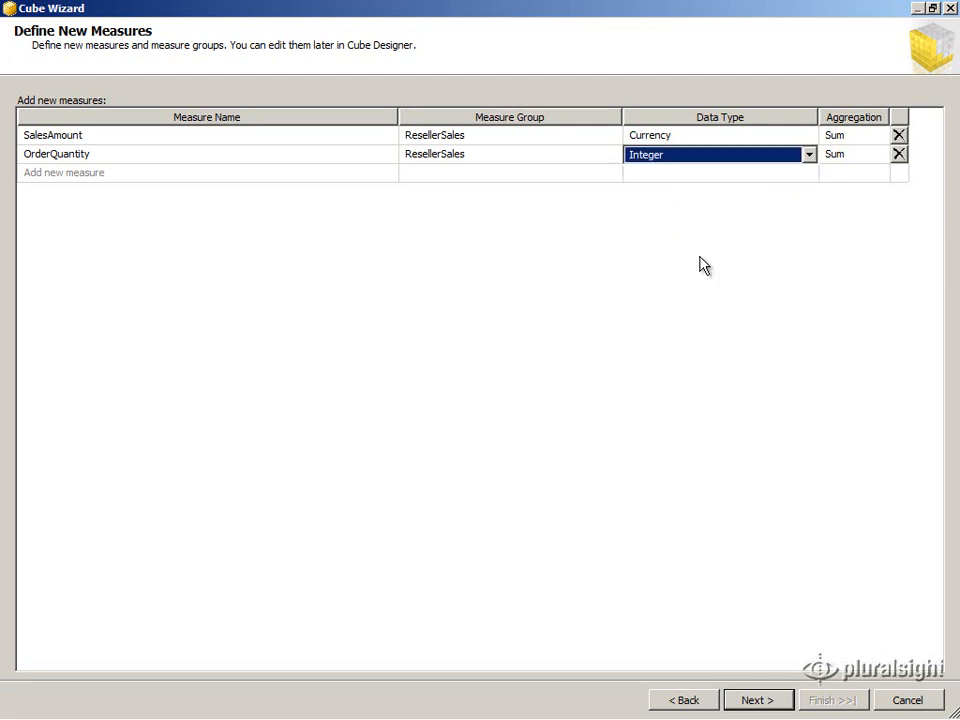
{"action": "left_click", "coordinate": [850, 160]}
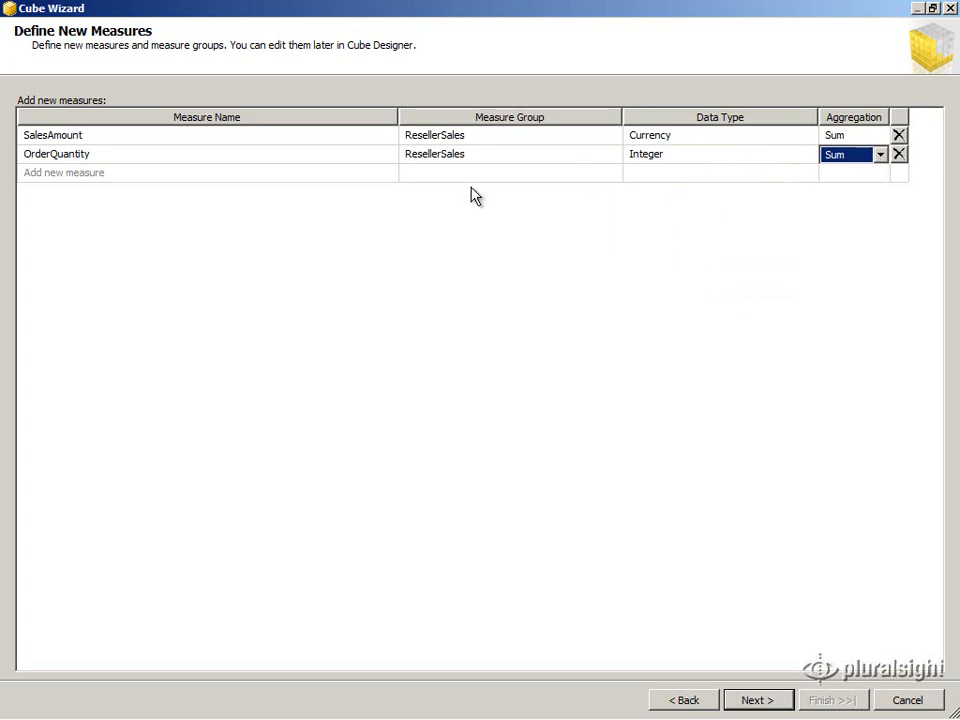
{"action": "left_click", "coordinate": [204, 172]}
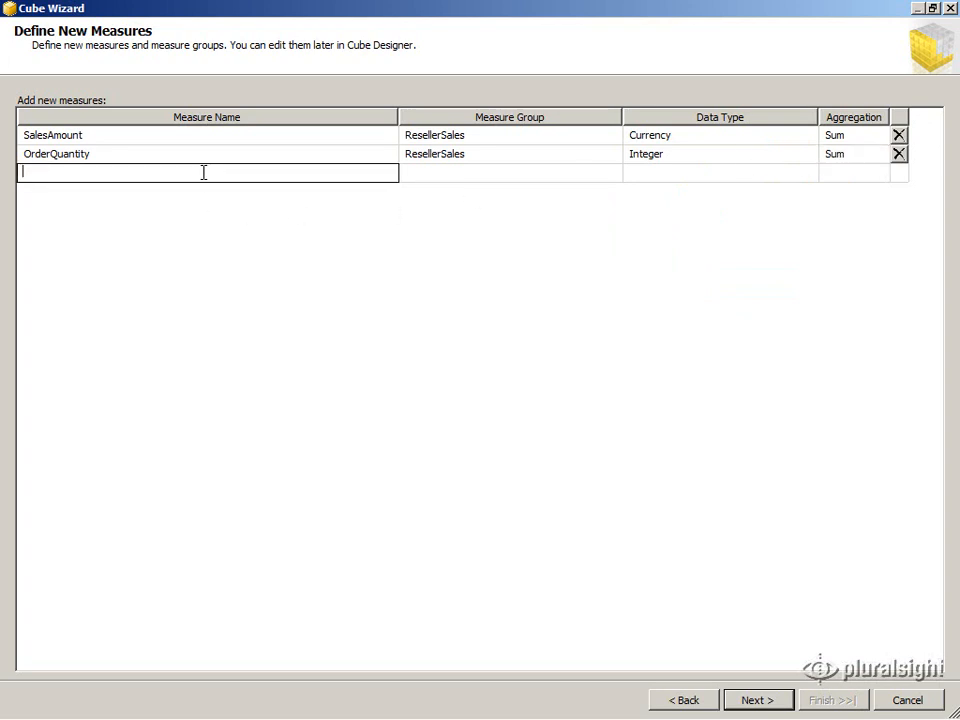
Add a ProductCost measure to ResellerSales with the Currency data type
{"action": "type", "text": "ProductCost"}
{"action": "key", "text": "Tab"}
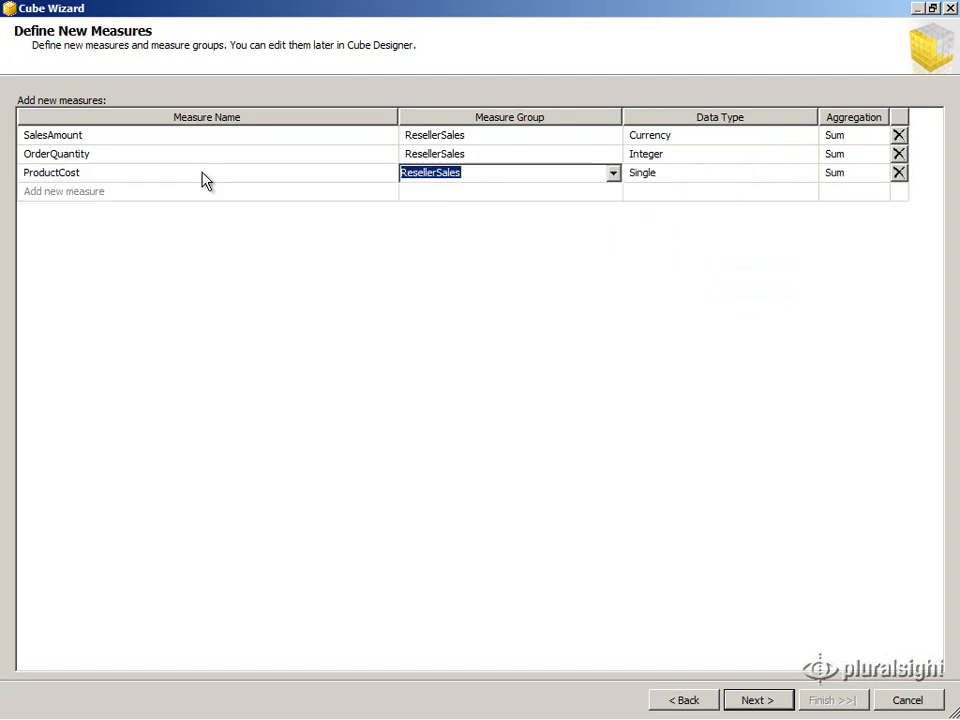
{"action": "left_click", "coordinate": [686, 180]}
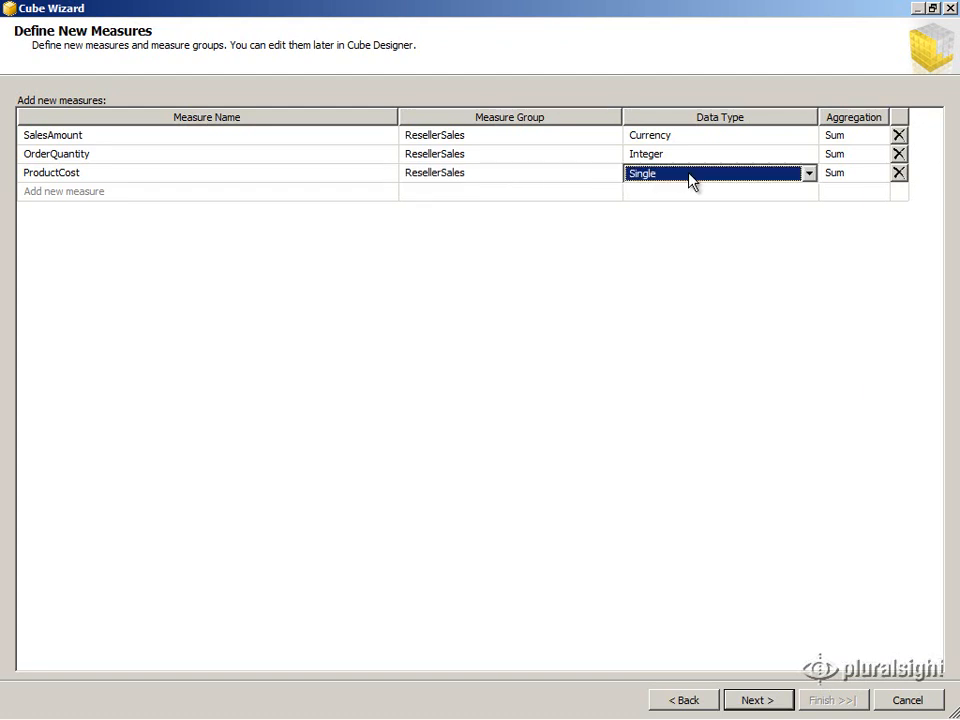
{"action": "left_click", "coordinate": [809, 175]}
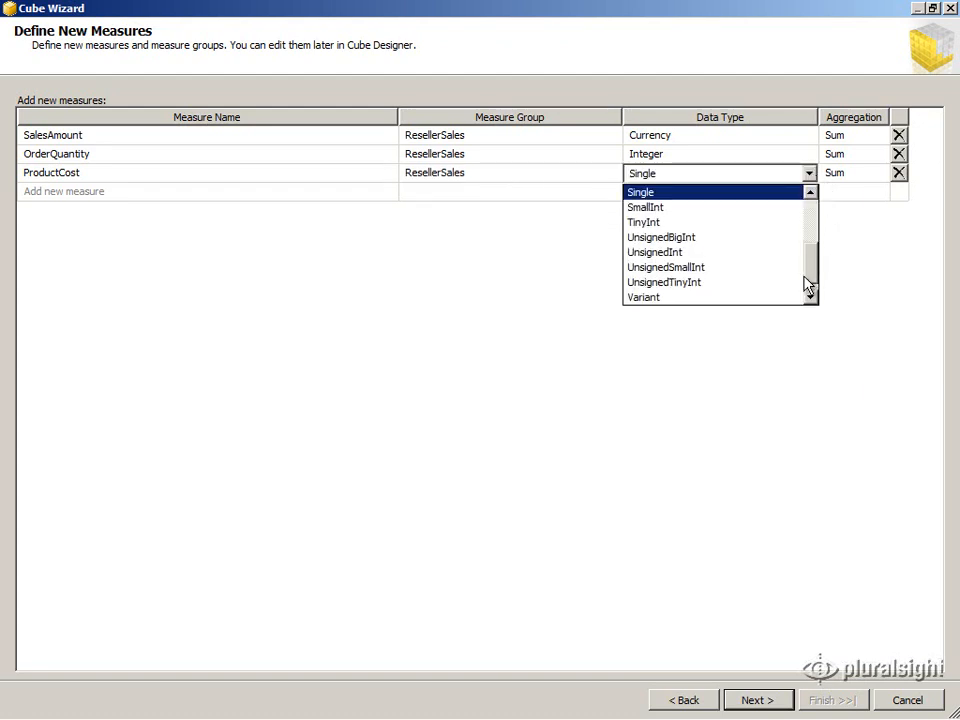
{"action": "scroll", "coordinate": [808, 272], "scroll_direction": "up", "scroll_amount": 3}
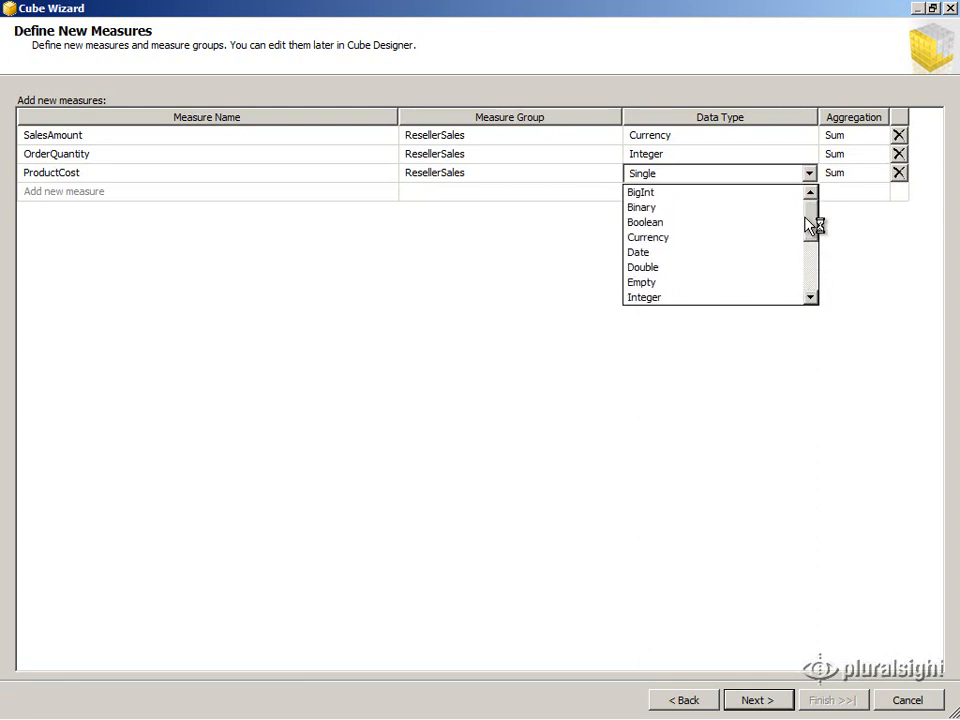
{"action": "left_click", "coordinate": [714, 237]}
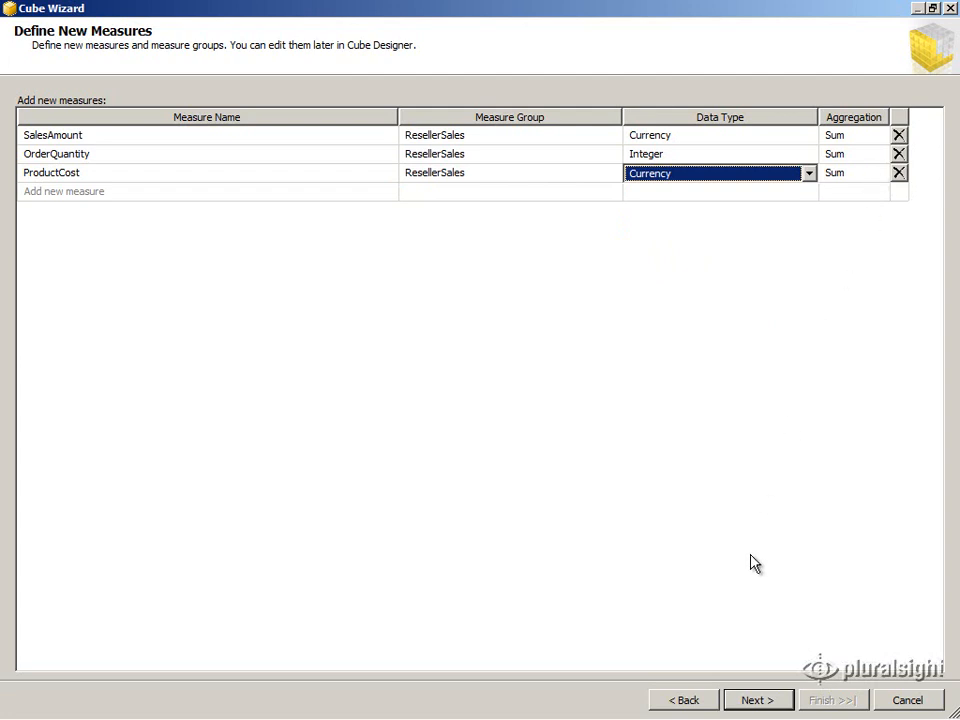
On Define New Dimensions, rename the Time template dimension to Date
{"action": "left_click", "coordinate": [756, 700]}
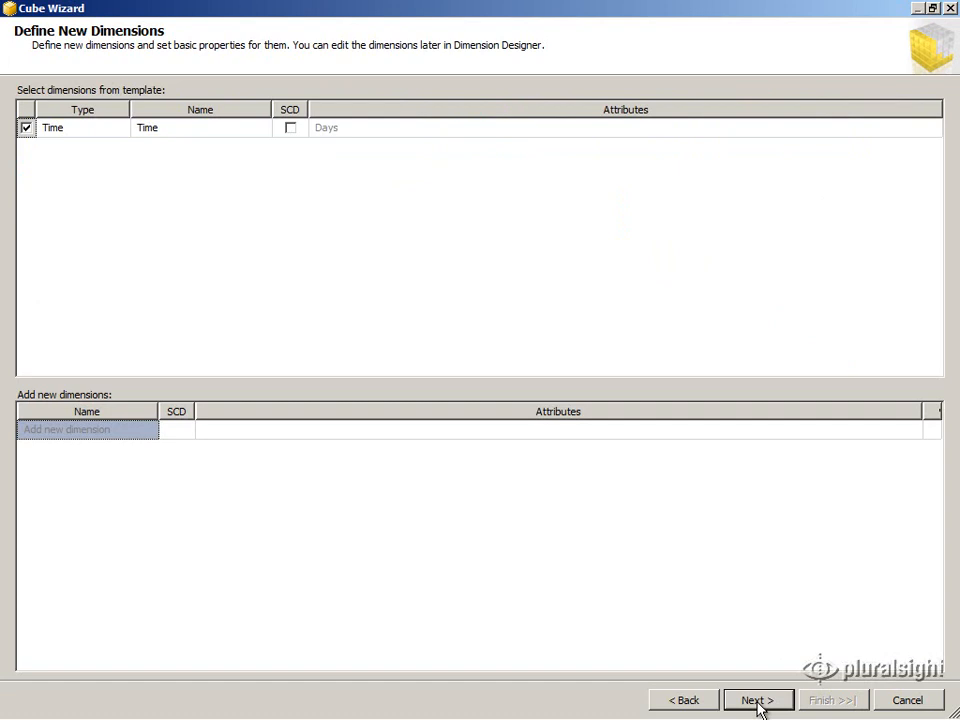
{"action": "left_click", "coordinate": [100, 137]}
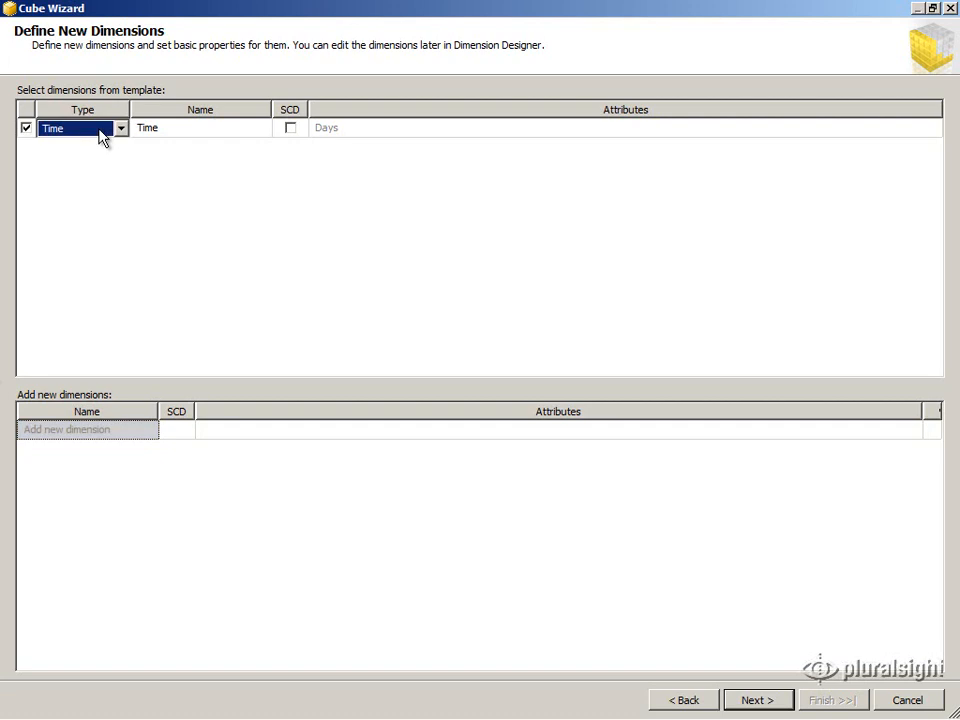
{"action": "left_click", "coordinate": [172, 127]}
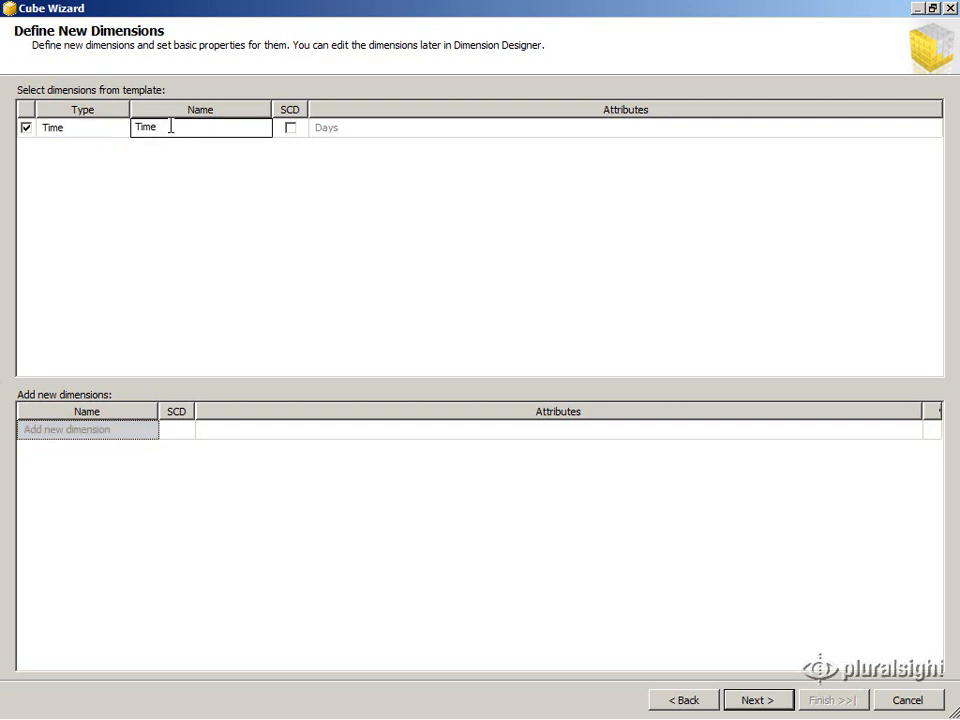
{"action": "key", "text": "BackSpace"}
{"action": "key", "text": "BackSpace"}
{"action": "key", "text": "BackSpace"}
{"action": "key", "text": "BackSpace"}
{"action": "type", "text": "Date"}
{"action": "left_click", "coordinate": [325, 135]}
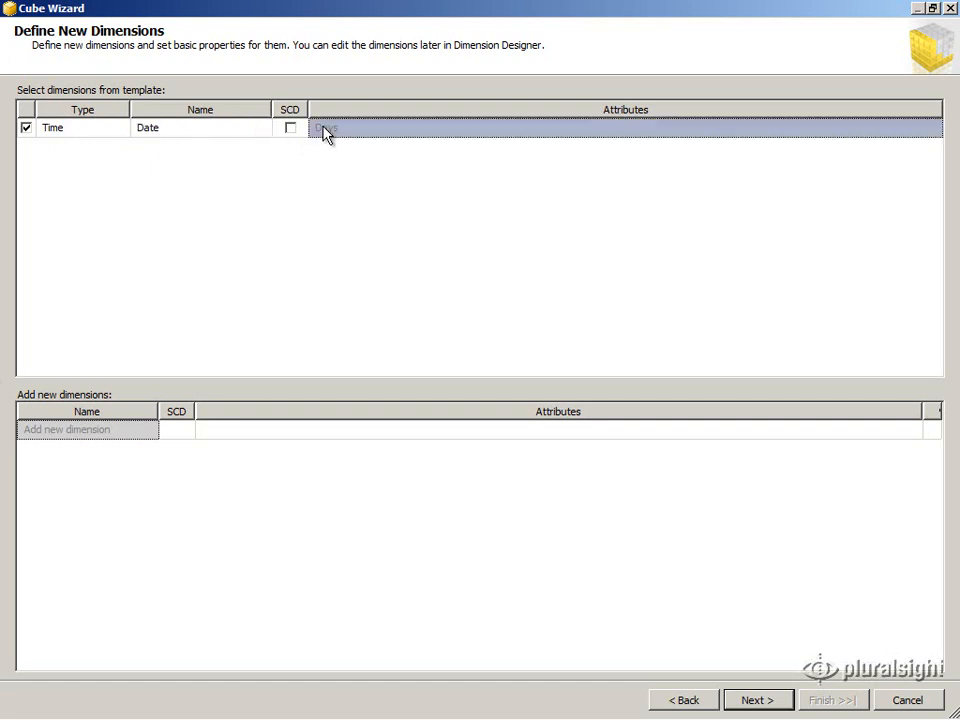
{"action": "left_click", "coordinate": [112, 435]}
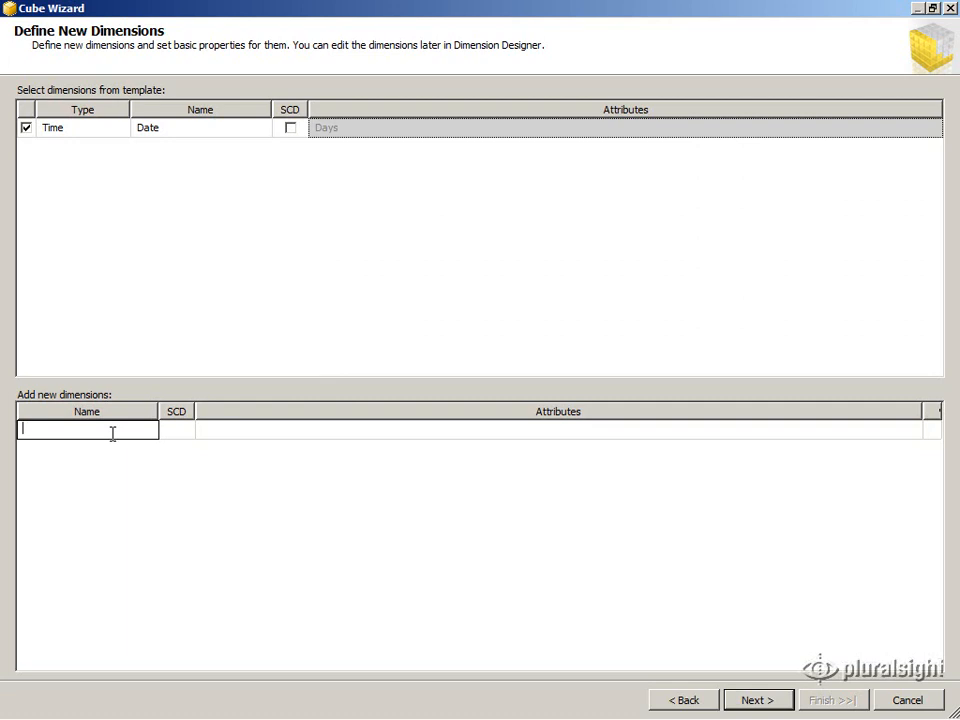
Add a Product dimension marked as slowly changing
{"action": "type", "text": "Product"}
{"action": "key", "text": "Tab"}
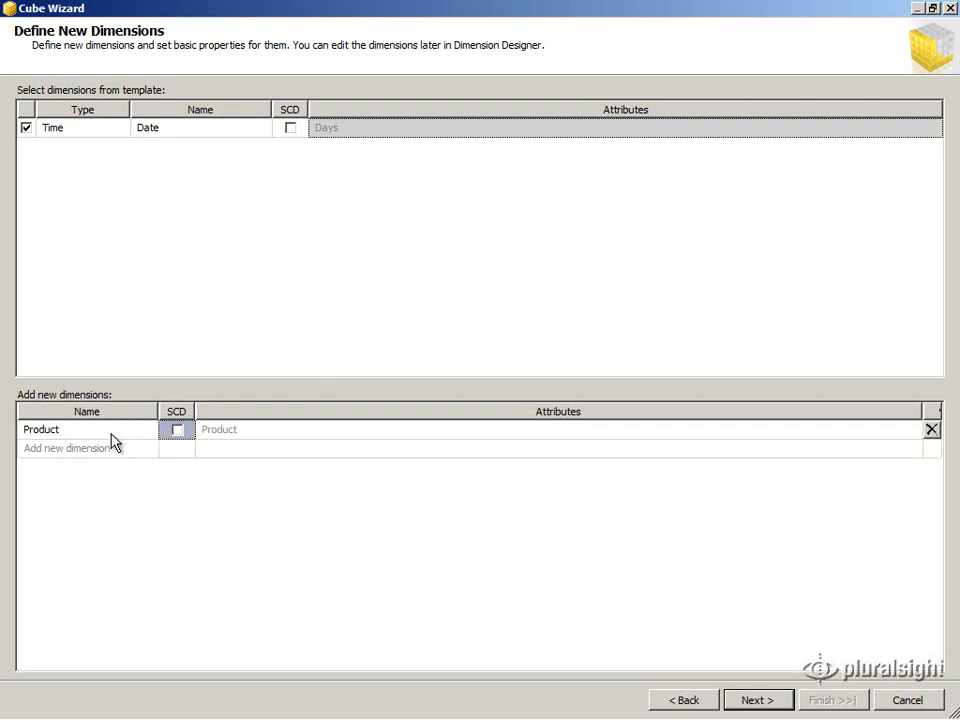
{"action": "left_click", "coordinate": [178, 431]}
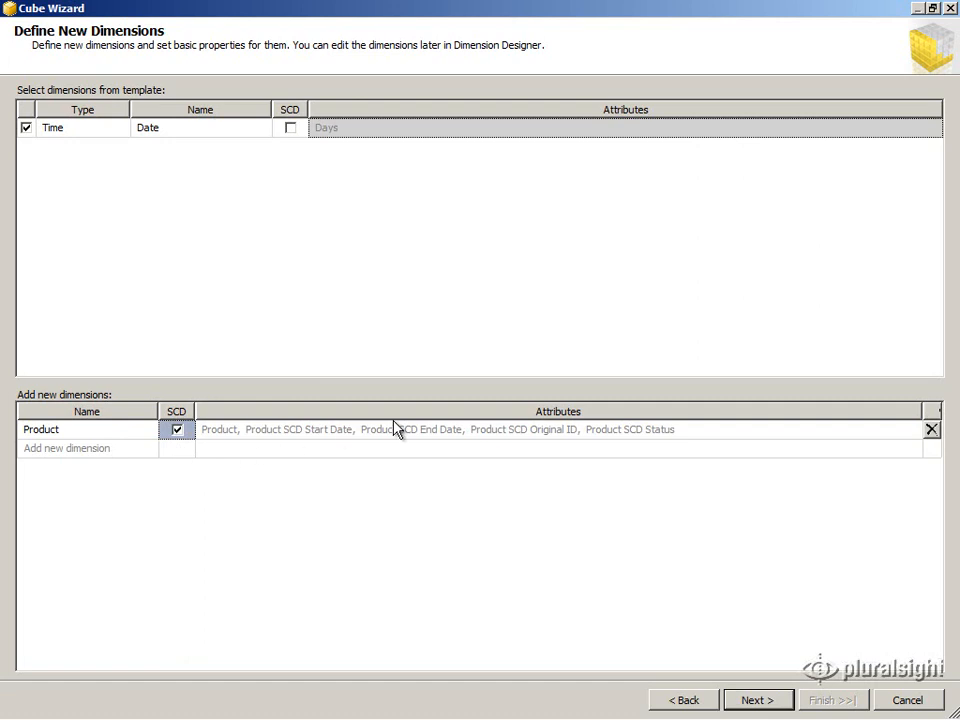
Add Subcategory, Category and SalesTerritory dimensions and advance to Define Time Periods
{"action": "left_click", "coordinate": [41, 452]}
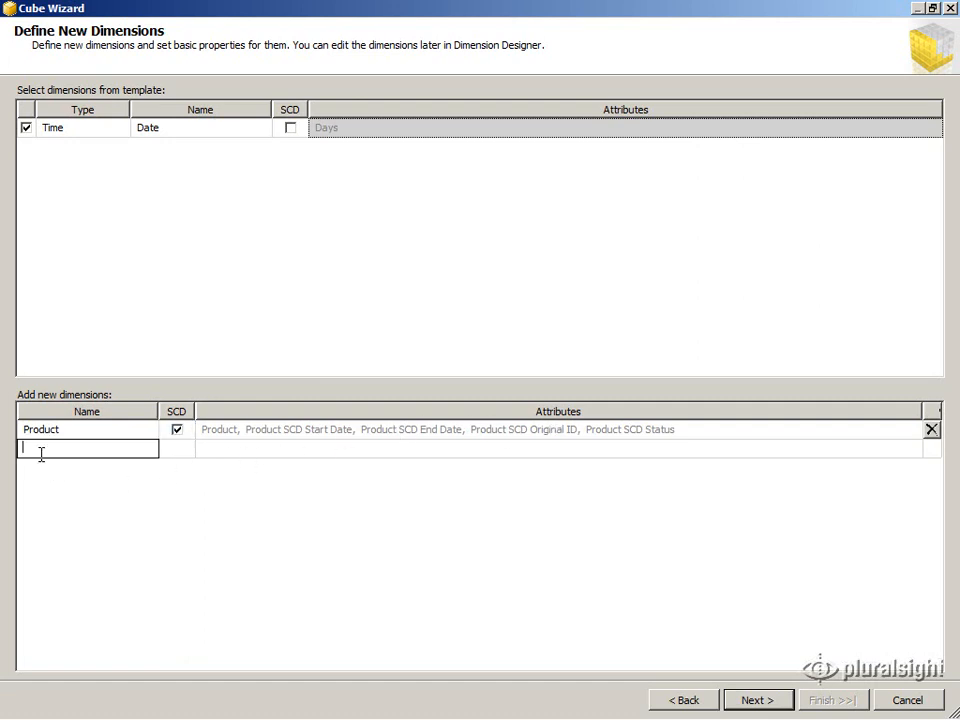
{"action": "type", "text": "Subcategory"}
{"action": "key", "text": "Tab"}
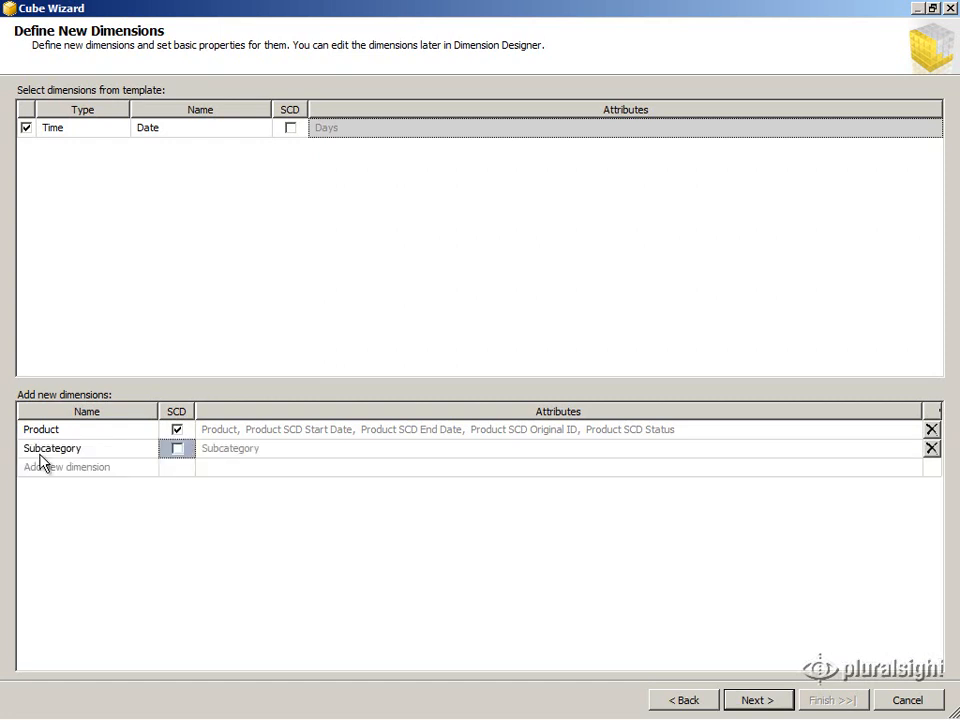
{"action": "left_click", "coordinate": [30, 467]}
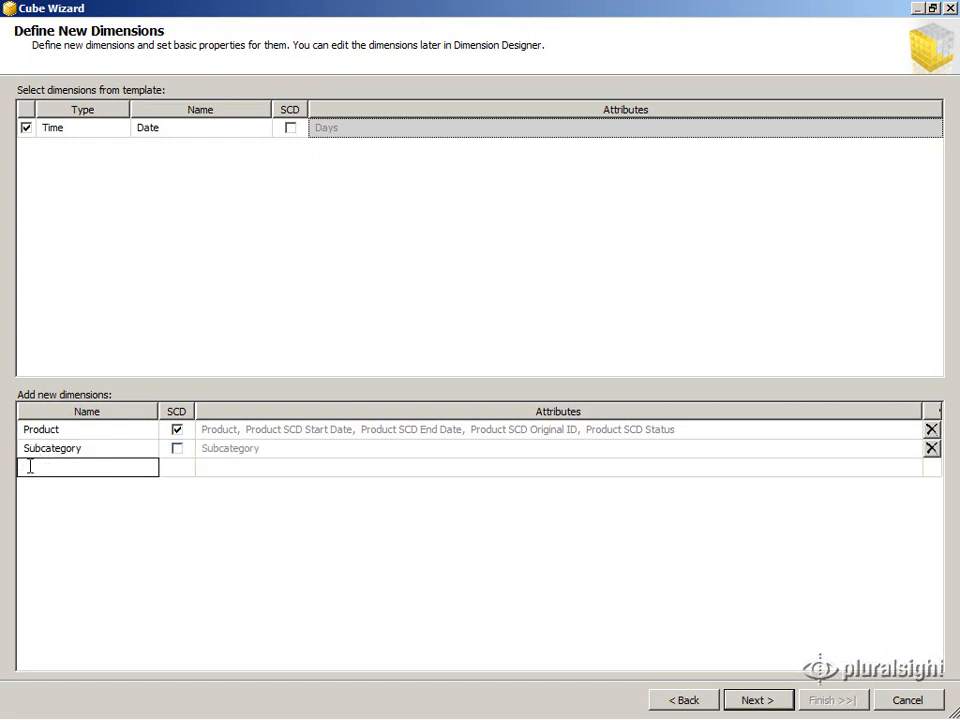
{"action": "type", "text": "Category"}
{"action": "key", "text": "Tab"}
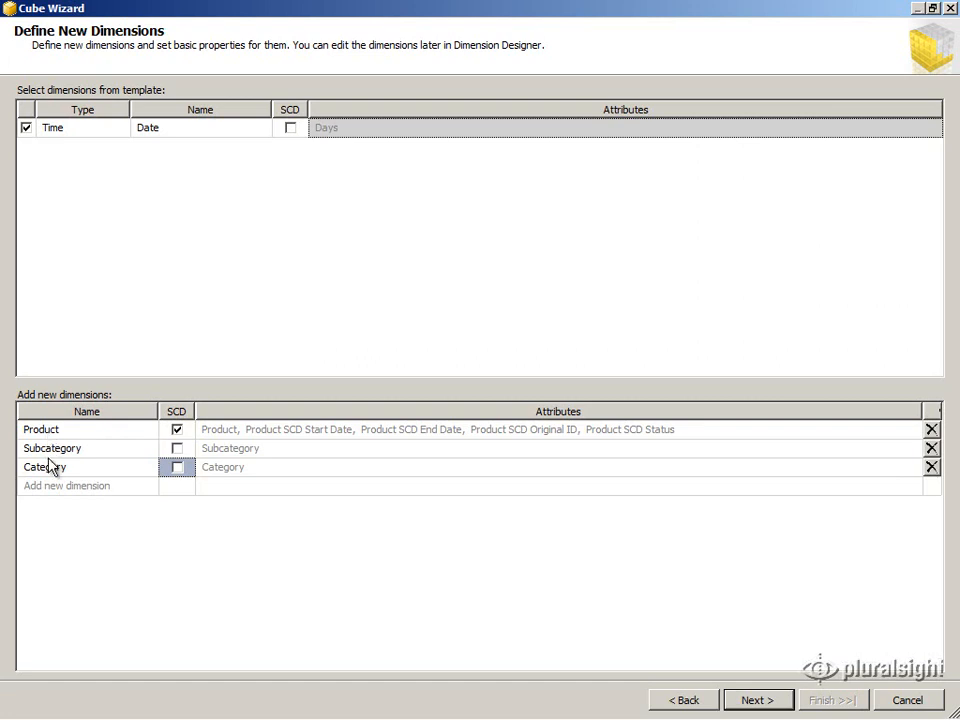
{"action": "left_click", "coordinate": [42, 489]}
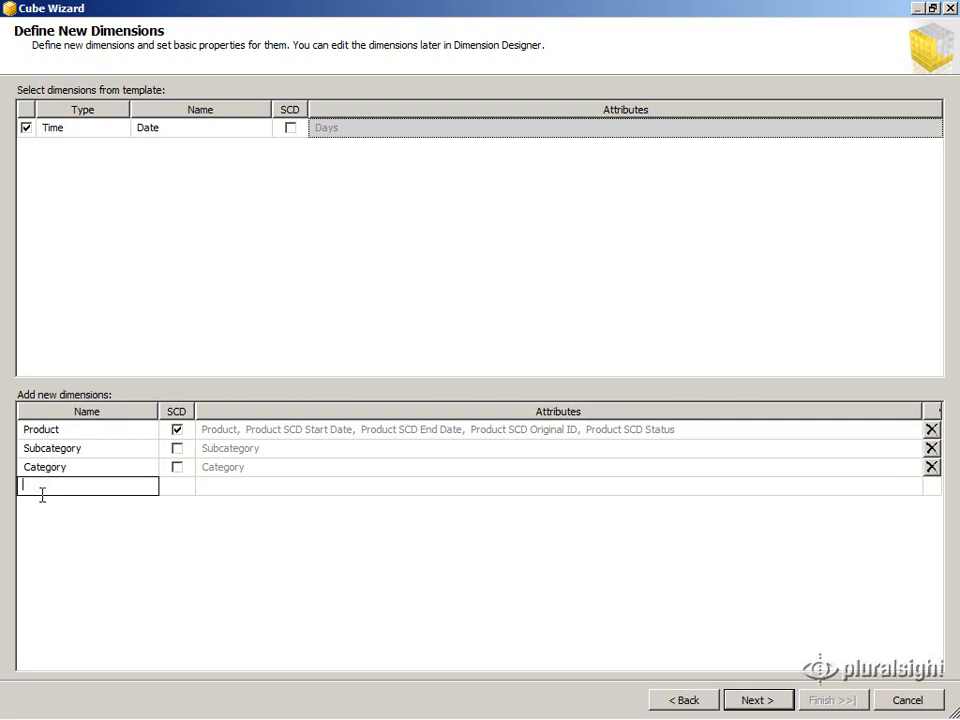
{"action": "type", "text": "SalesTerritory"}
{"action": "key", "text": "Return"}
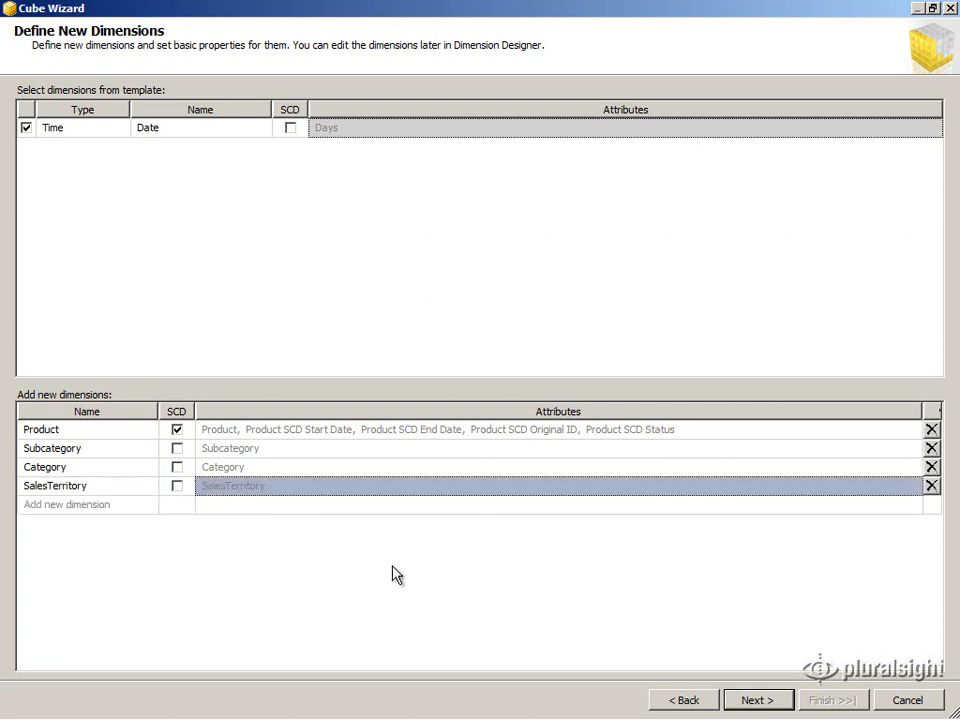
{"action": "left_click", "coordinate": [754, 699]}
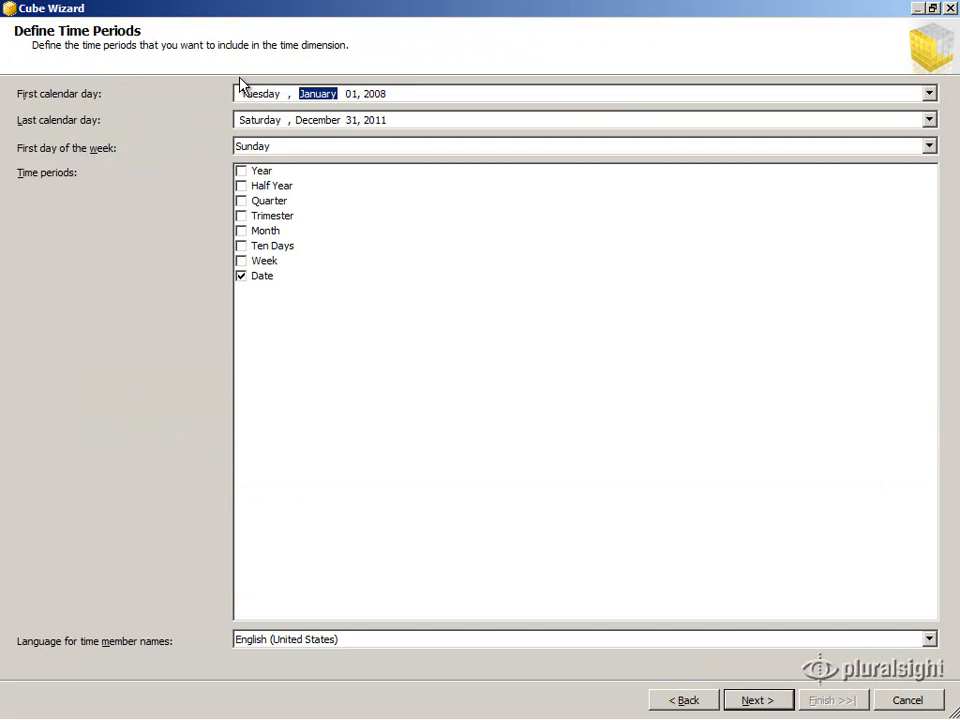
Set the first calendar day to December 30, 2000
{"action": "left_click", "coordinate": [929, 94]}
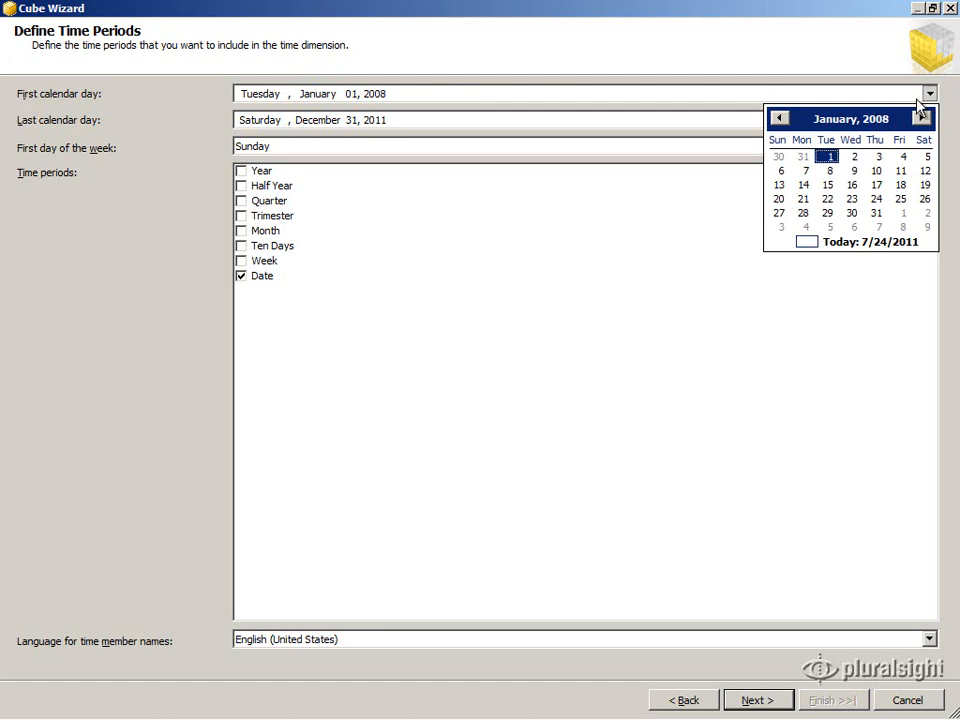
{"action": "left_click", "coordinate": [882, 122]}
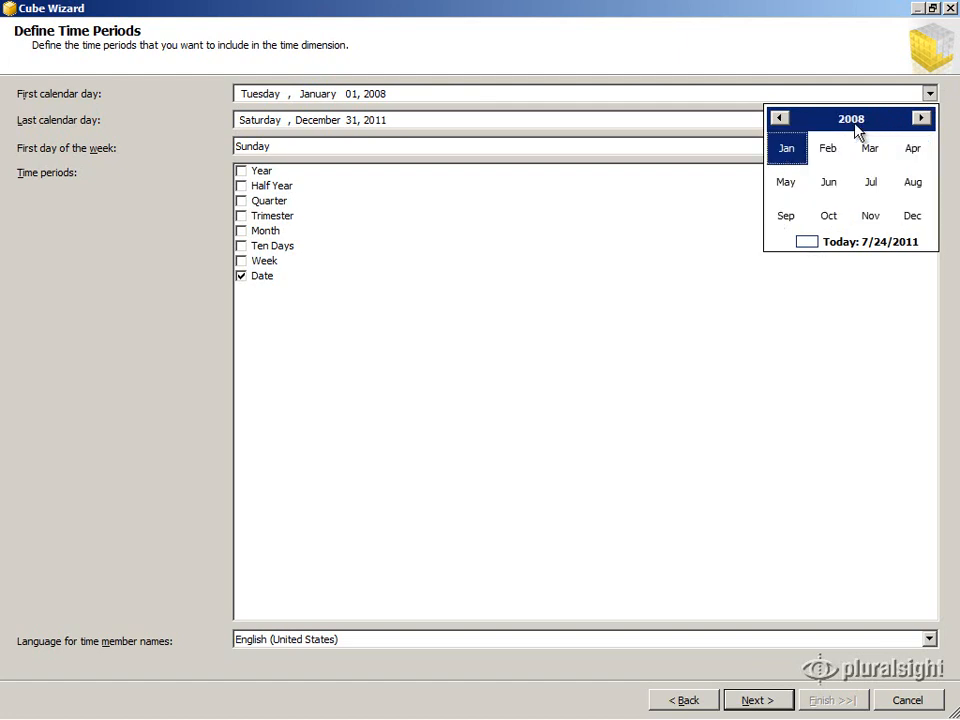
{"action": "left_click", "coordinate": [855, 122]}
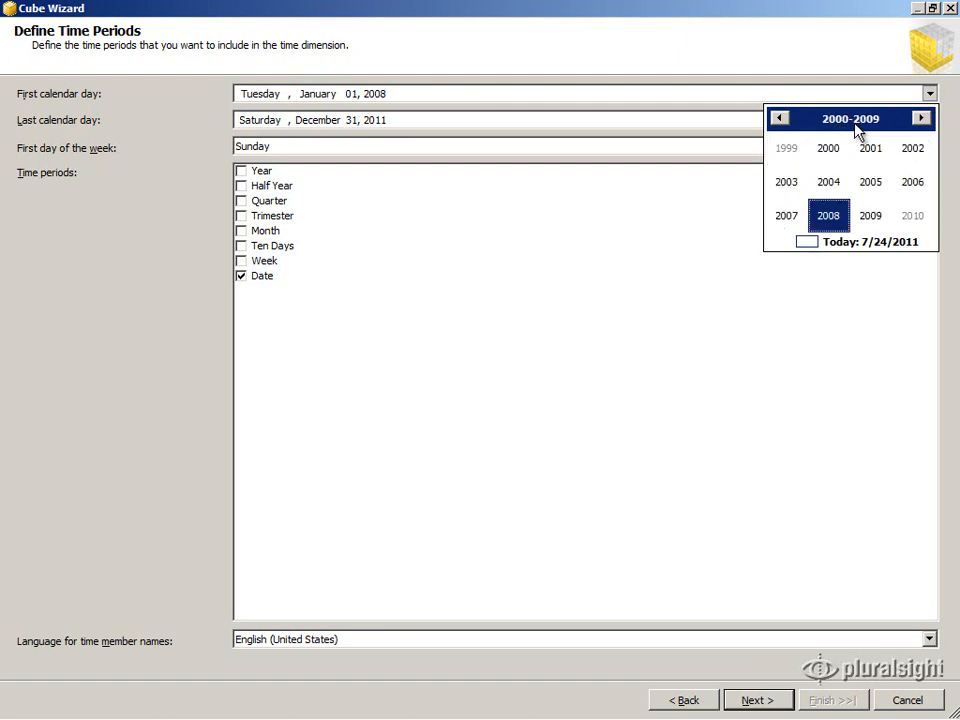
{"action": "left_click", "coordinate": [872, 188]}
{"action": "left_click", "coordinate": [793, 160]}
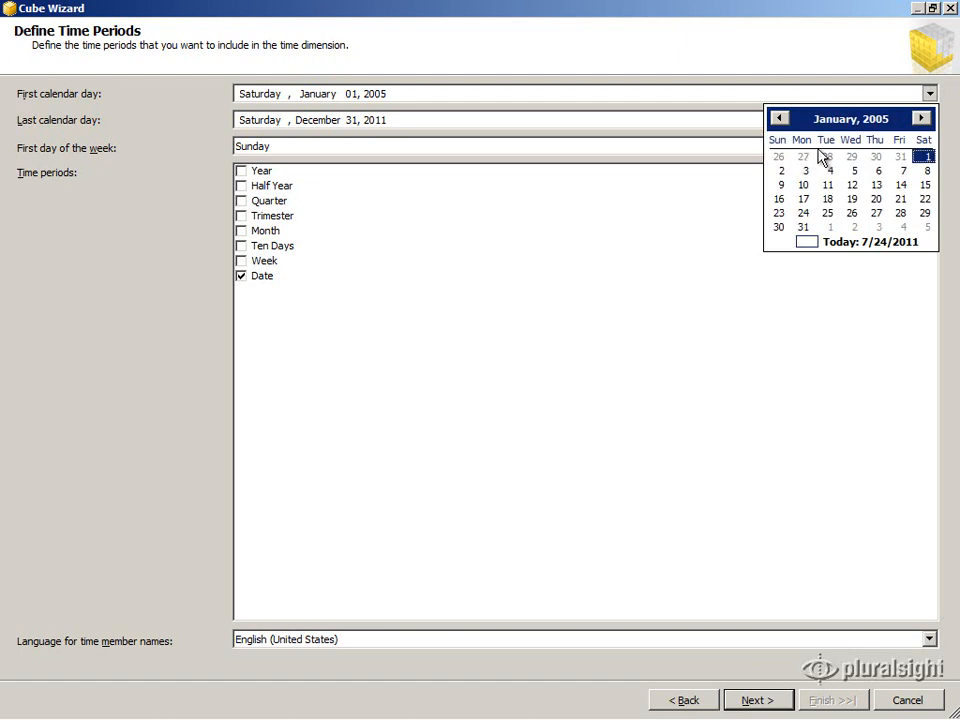
{"action": "left_click", "coordinate": [926, 157]}
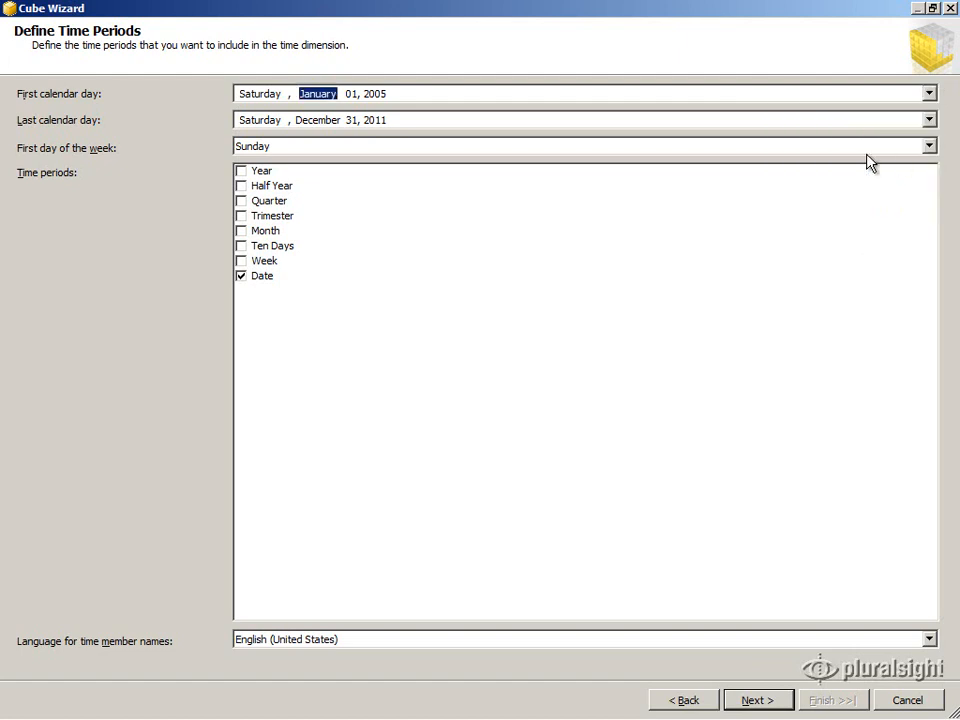
Set the last calendar day to December 31, 2008
{"action": "left_click", "coordinate": [789, 127]}
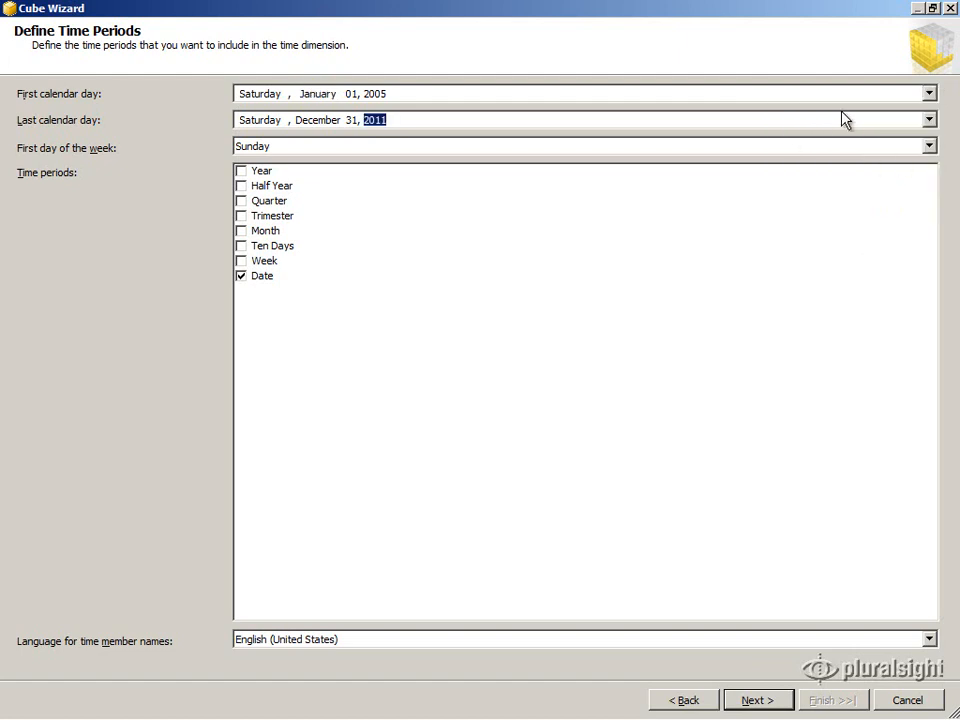
{"action": "left_click", "coordinate": [928, 120]}
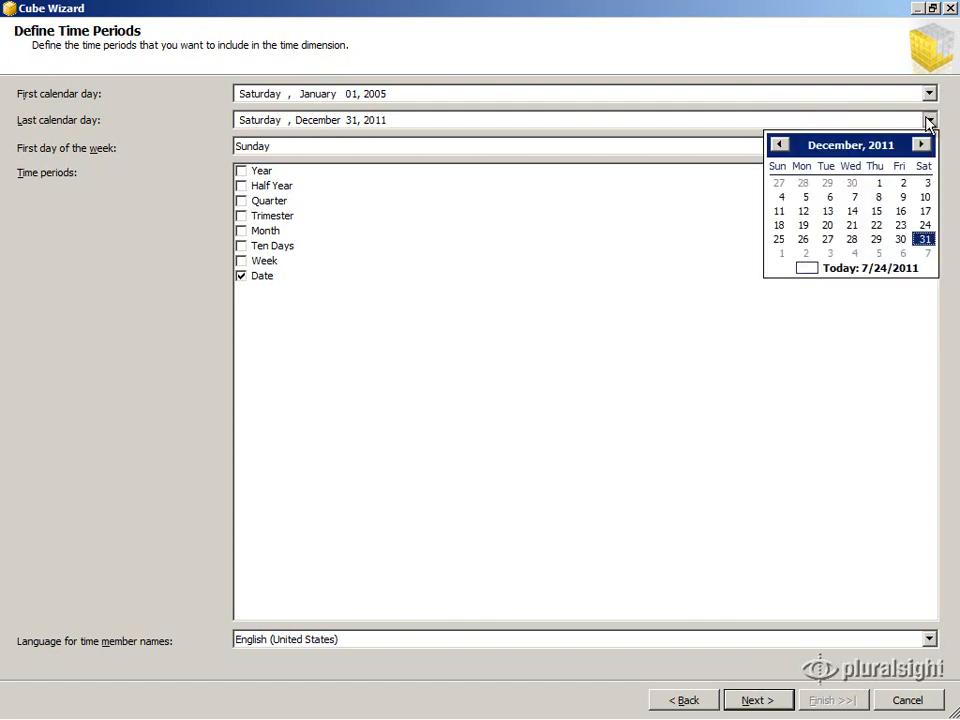
{"action": "left_click", "coordinate": [872, 152]}
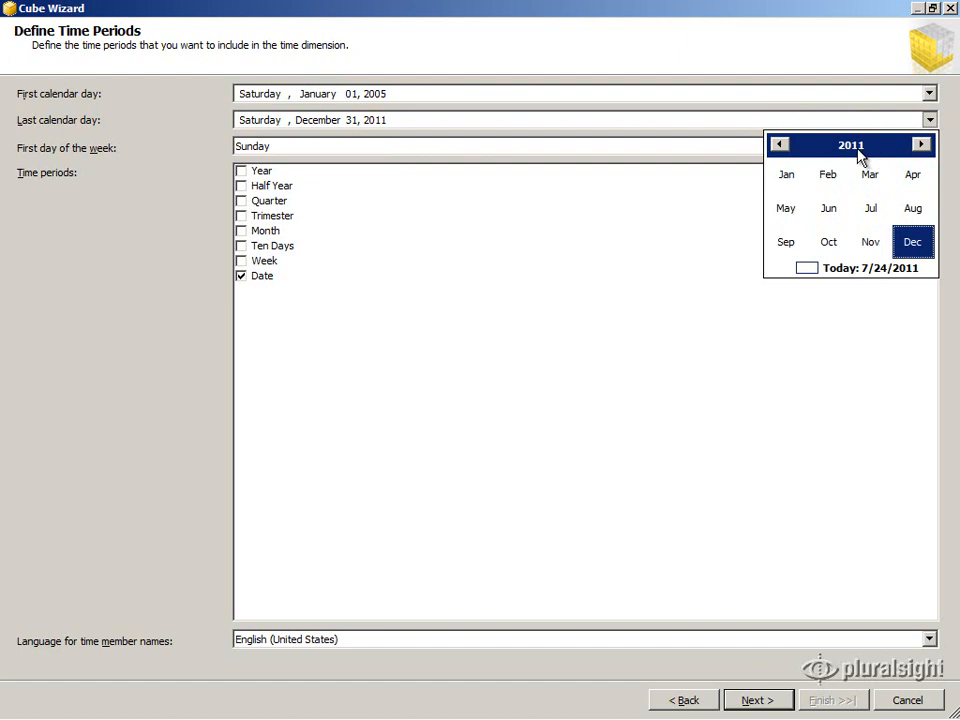
{"action": "left_click", "coordinate": [866, 156]}
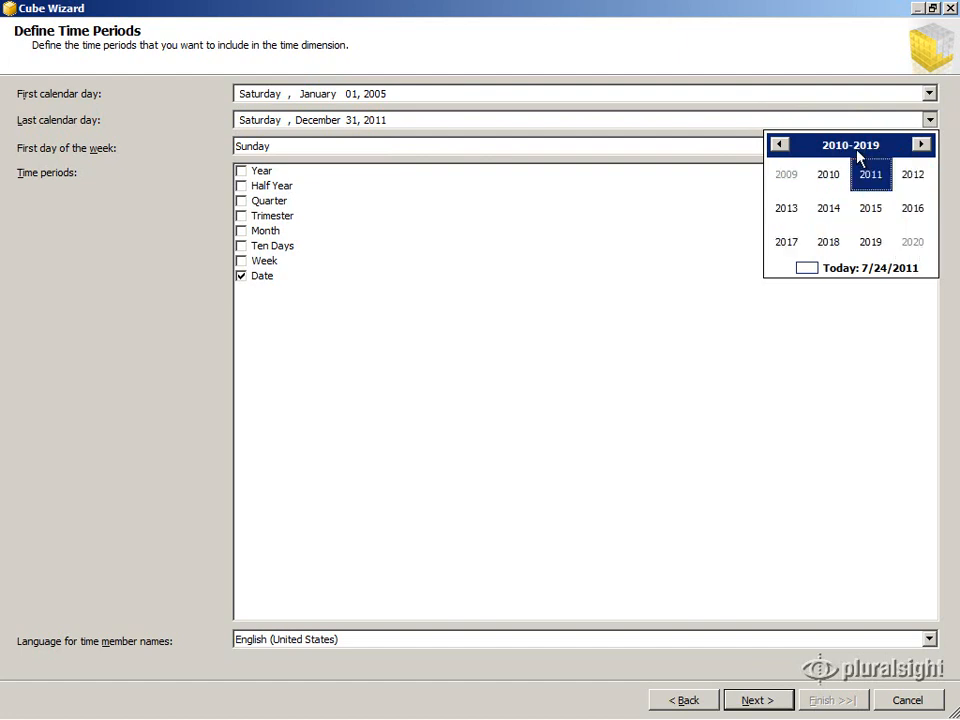
{"action": "left_click", "coordinate": [780, 146]}
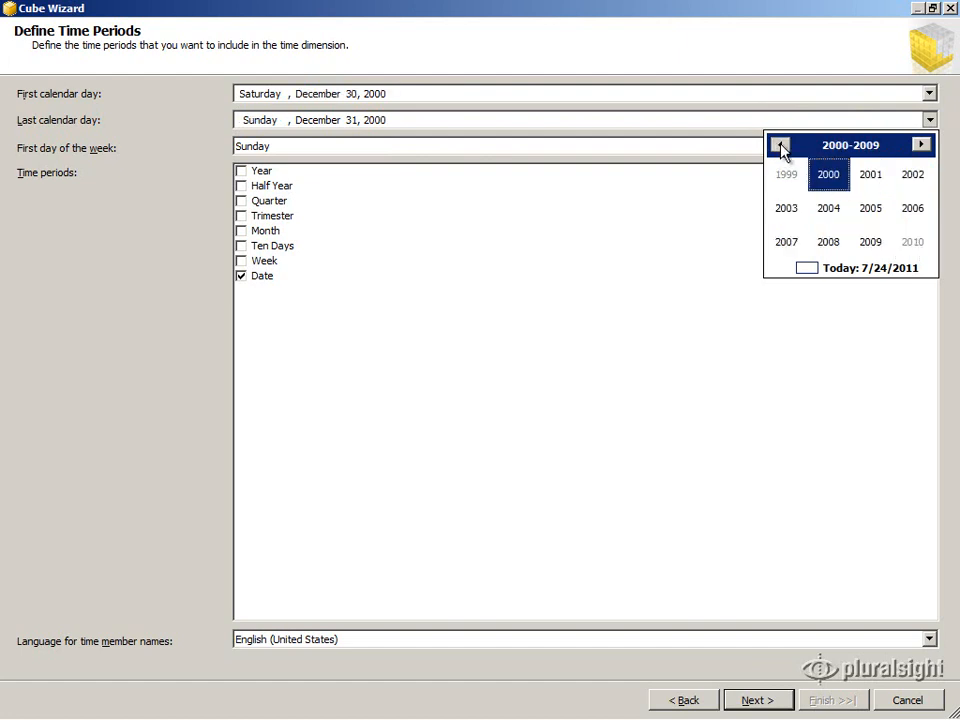
{"action": "left_click", "coordinate": [828, 243]}
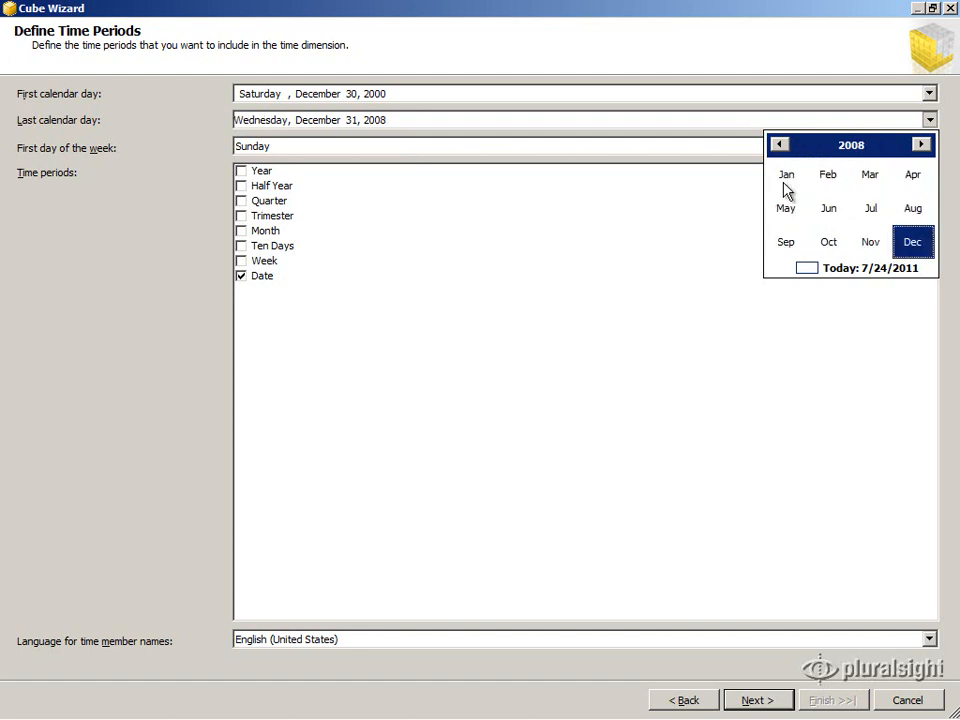
{"action": "left_click", "coordinate": [912, 244]}
{"action": "left_click", "coordinate": [851, 244]}
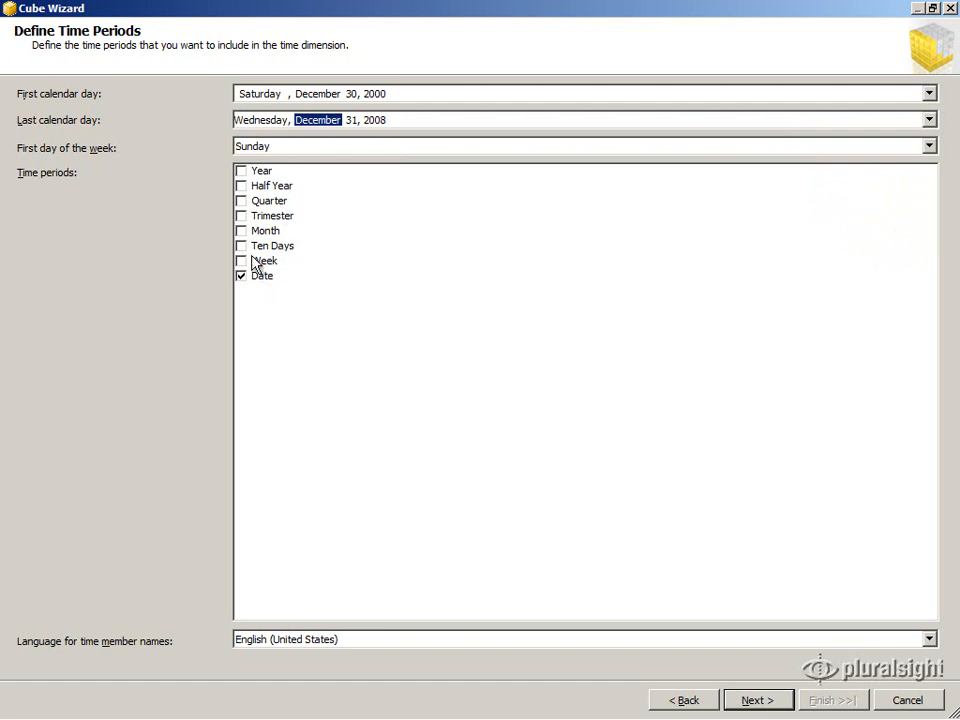
Include Month, Quarter and Year time periods and continue to Specify Additional Calendars
{"action": "left_click", "coordinate": [241, 231]}
{"action": "left_click", "coordinate": [241, 201]}
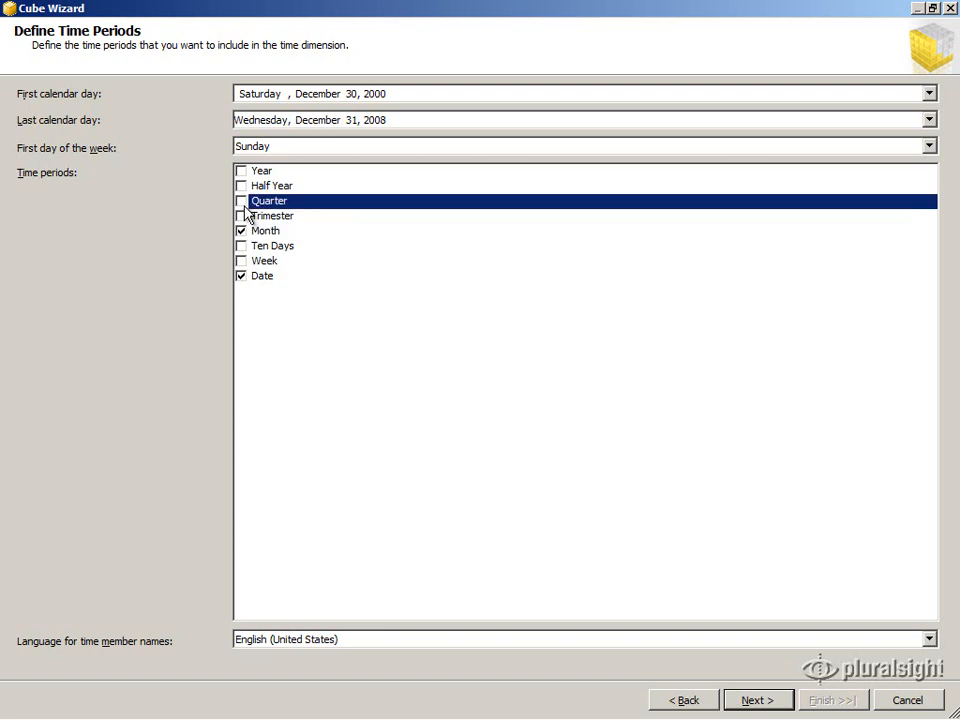
{"action": "left_click", "coordinate": [241, 171]}
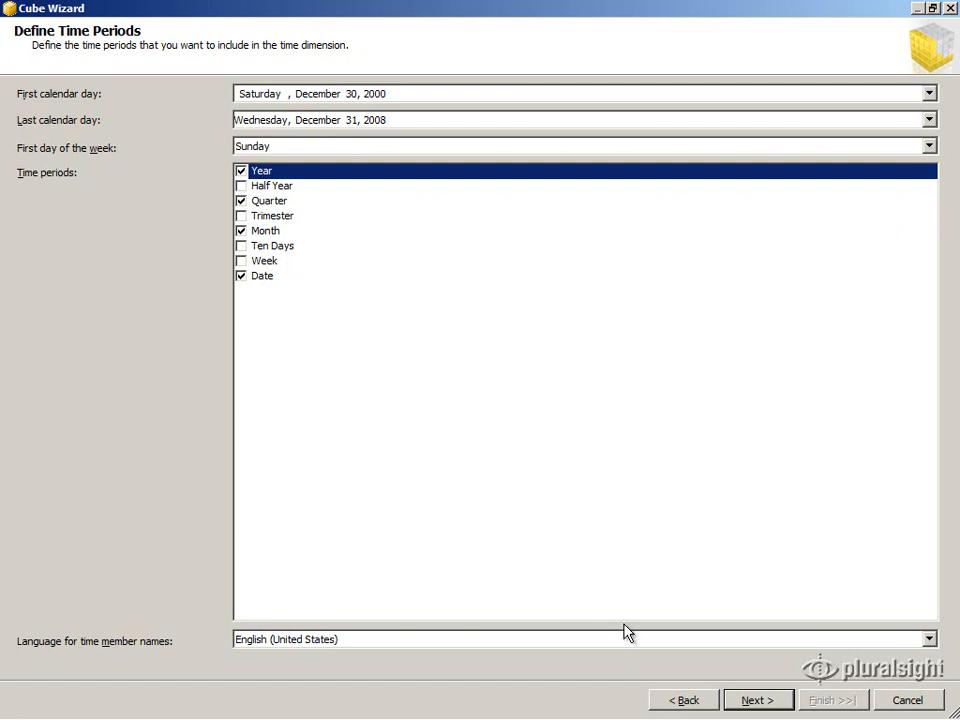
{"action": "left_click", "coordinate": [786, 699]}
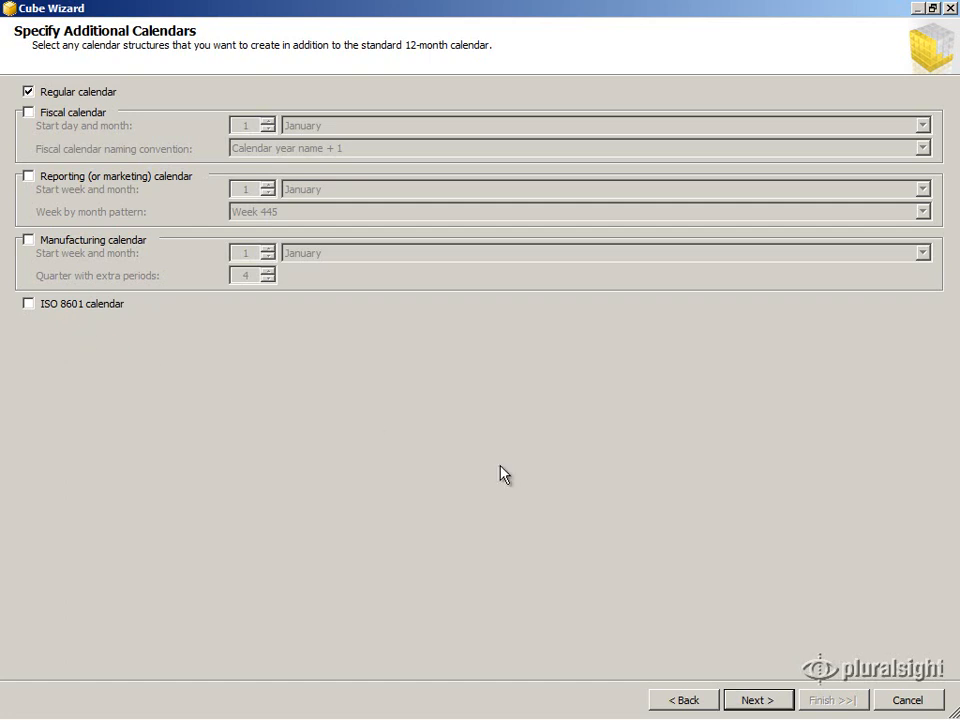
On Define Dimension Usage, relate Date, Product and SalesTerritory to ResellerSales, then proceed
{"action": "left_click", "coordinate": [766, 700]}
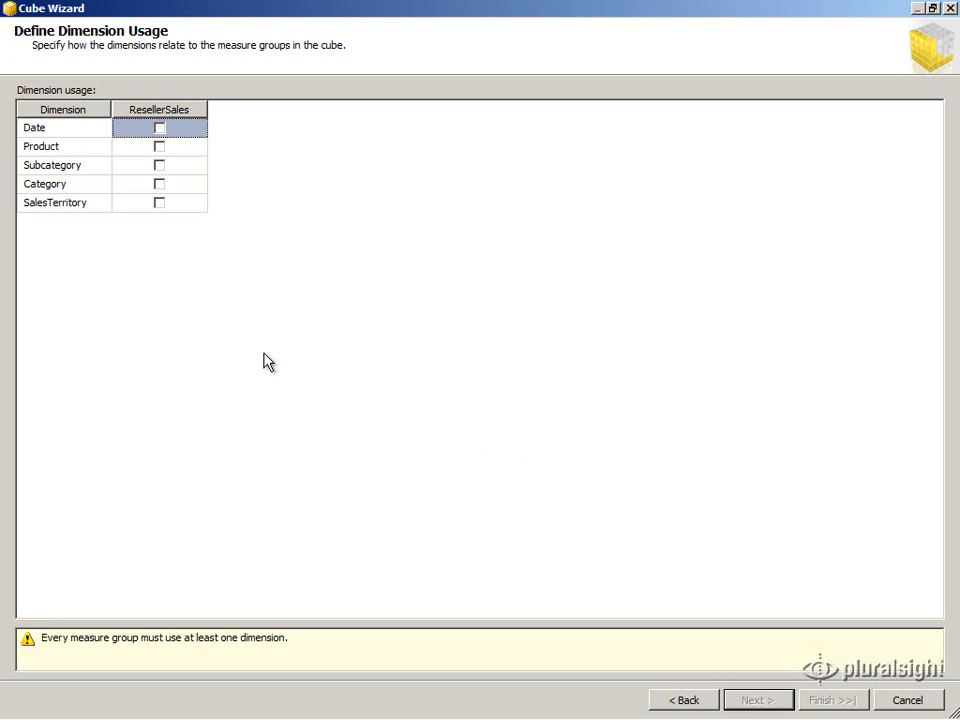
{"action": "left_click", "coordinate": [159, 128]}
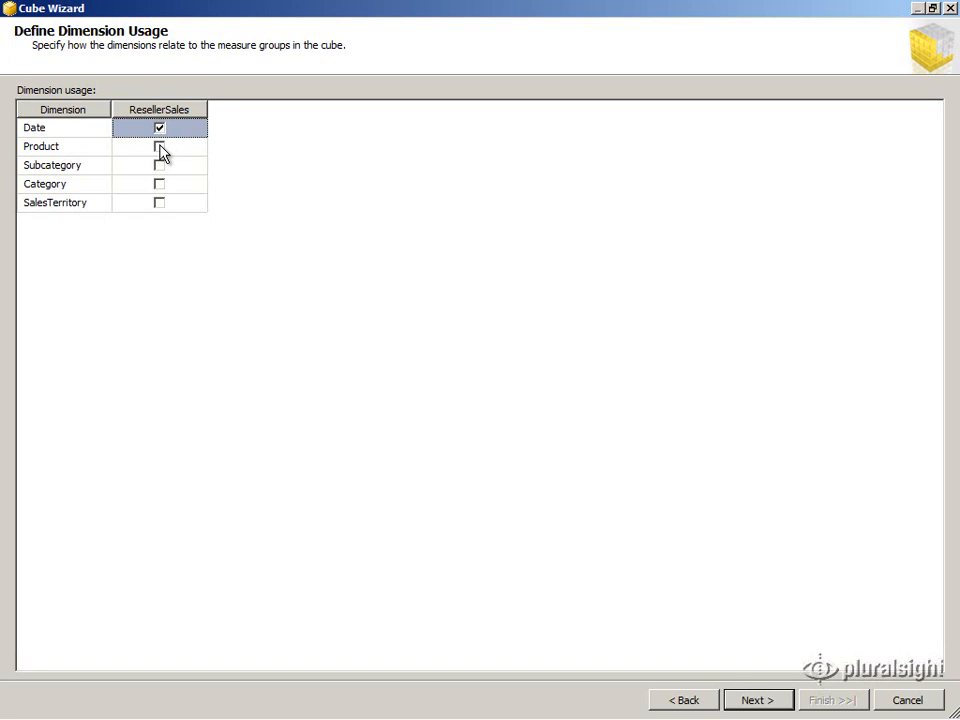
{"action": "left_click", "coordinate": [159, 147]}
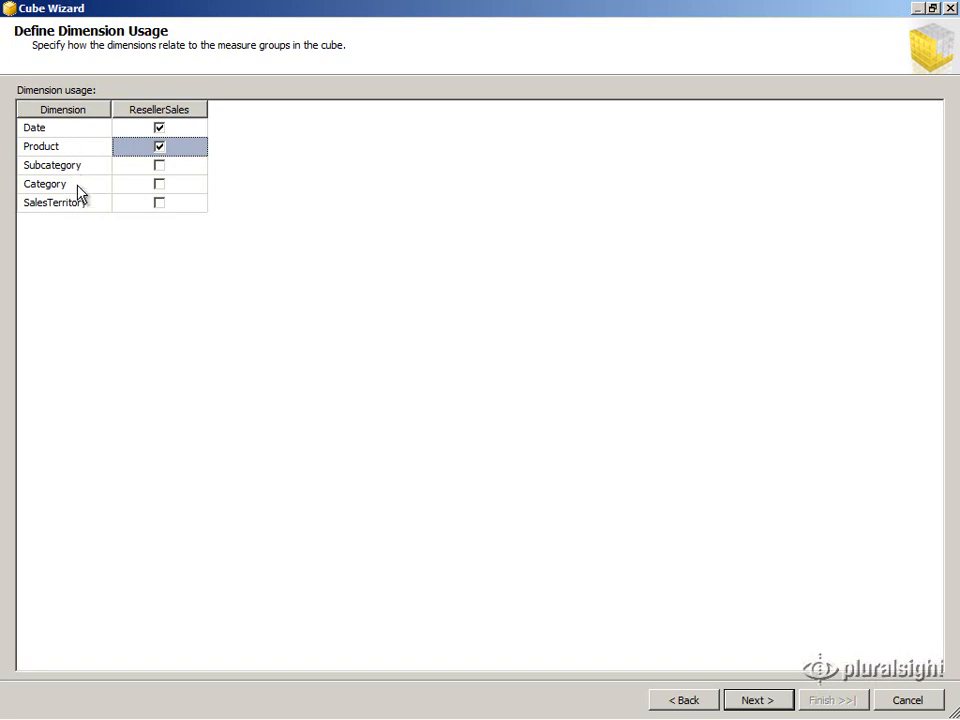
{"action": "left_click", "coordinate": [159, 204]}
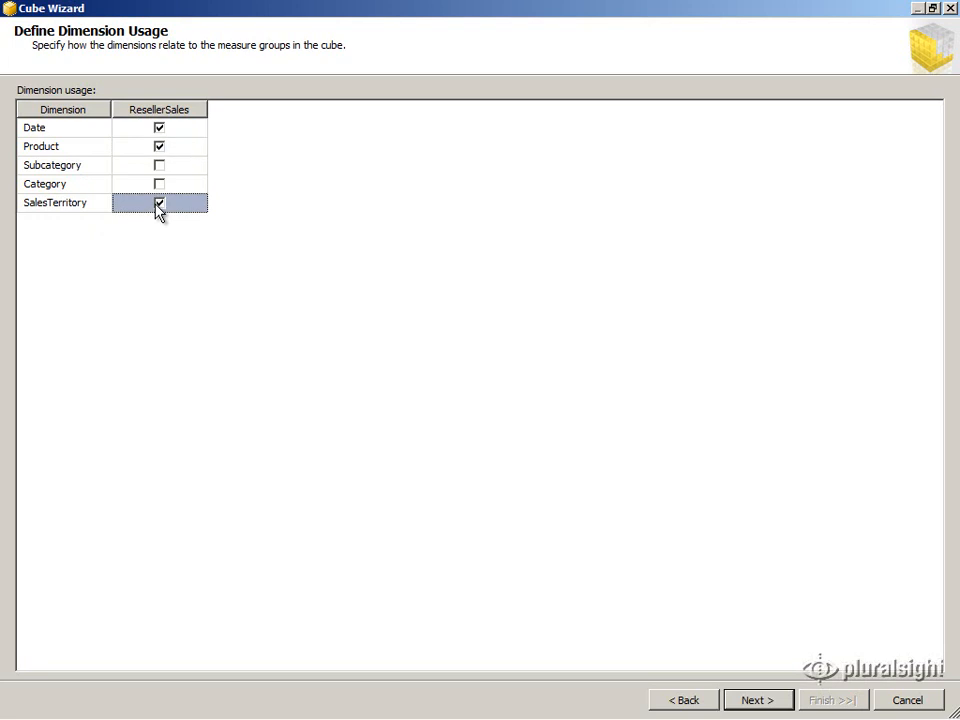
{"action": "left_click", "coordinate": [755, 699]}
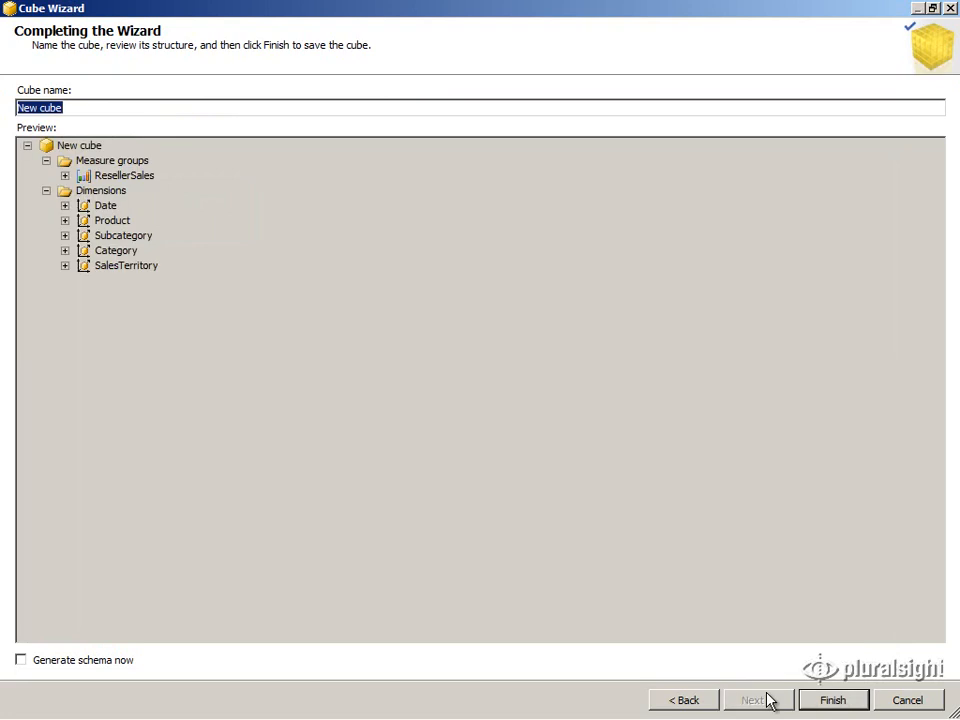
Name the cube 'Sales' and finish the wizard
{"action": "type", "text": "S"}
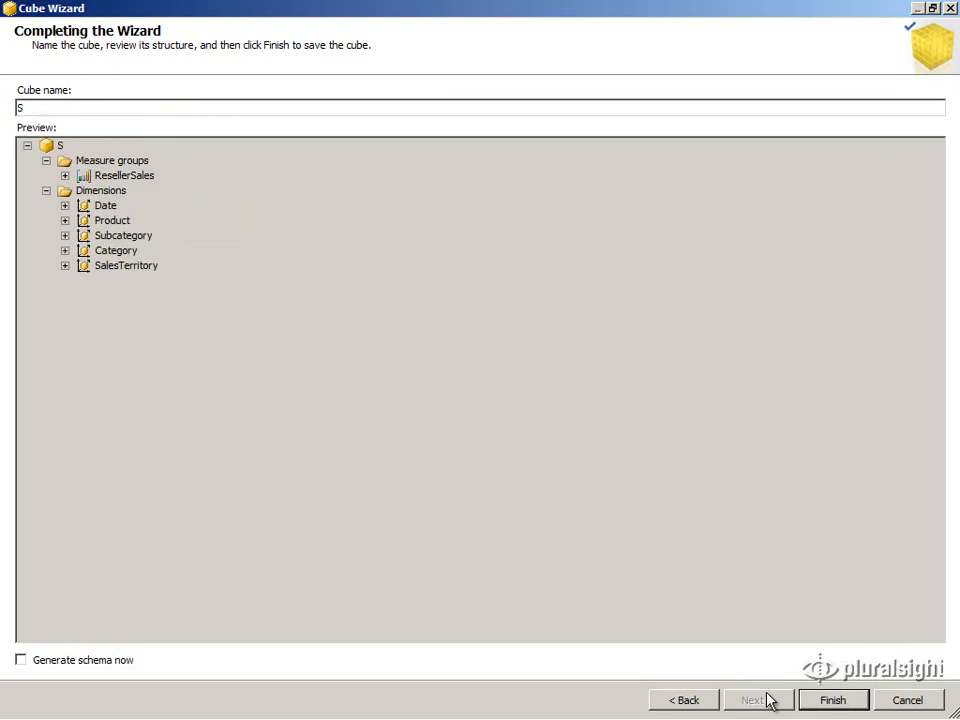
{"action": "type", "text": "ales"}
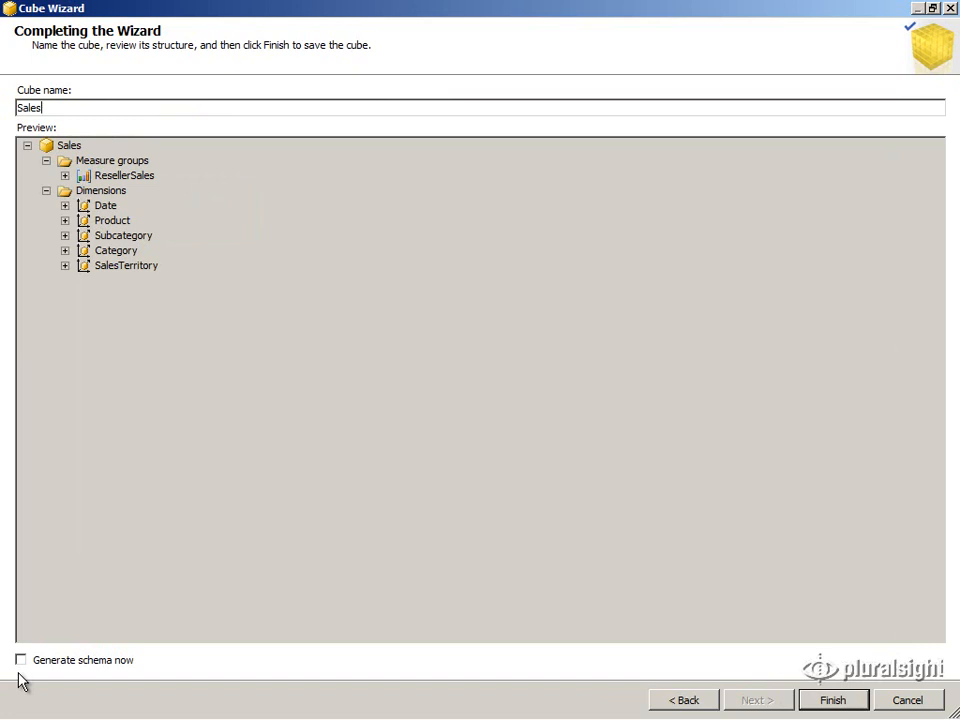
{"action": "left_click", "coordinate": [840, 700]}
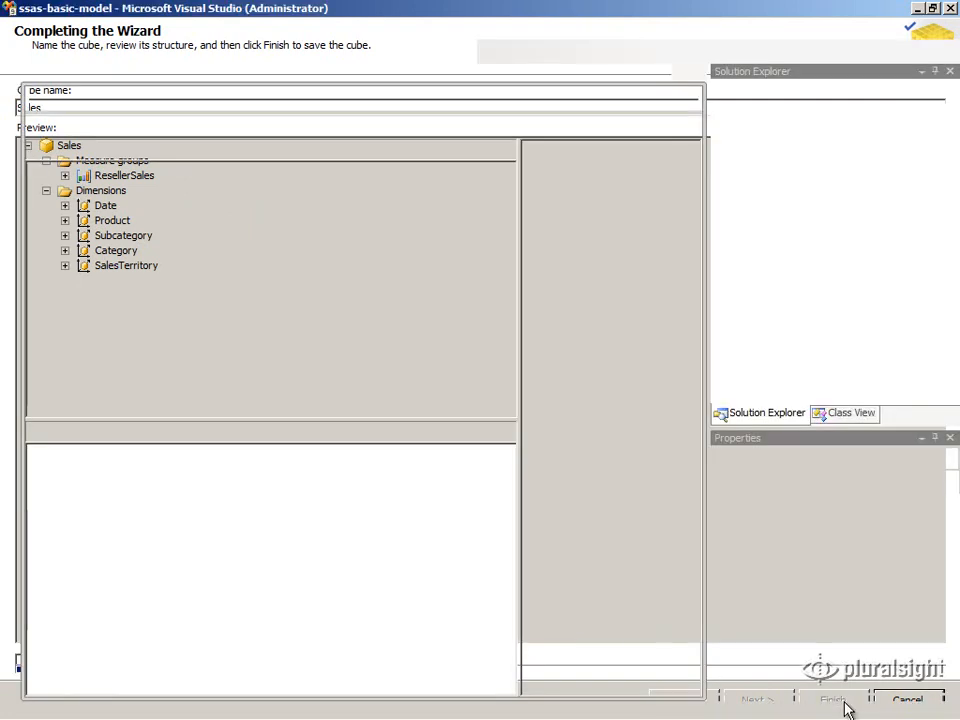